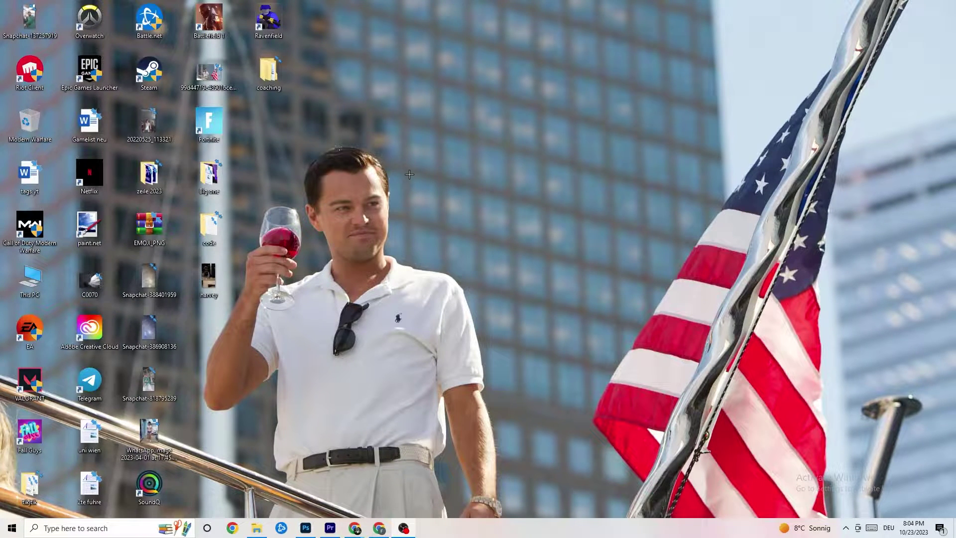
- Move the Steam shortcut to an empty area of the desktop and try to run it as administrator
left_click_drag(132, 88, 483, 186)
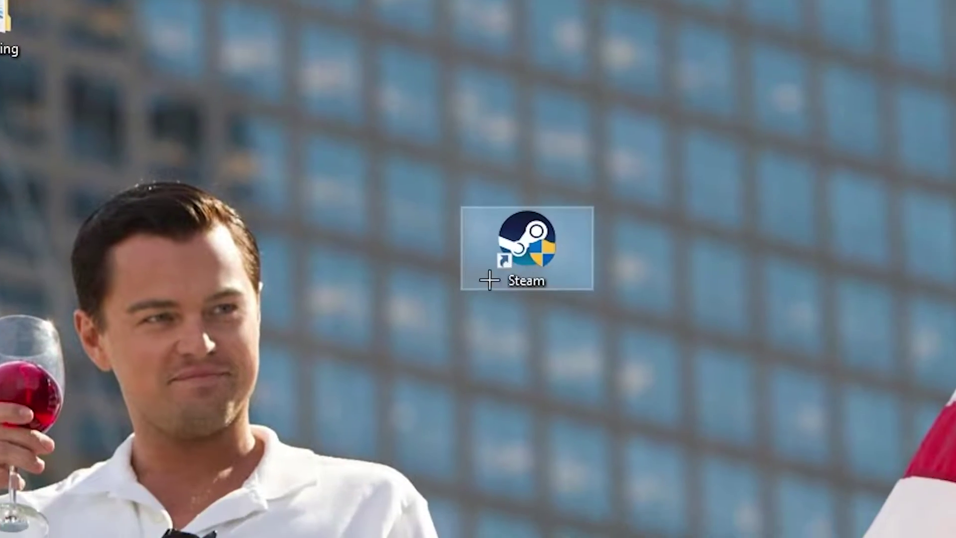
left_click_drag(540, 272, 415, 389)
left_click_drag(259, 268, 381, 172)
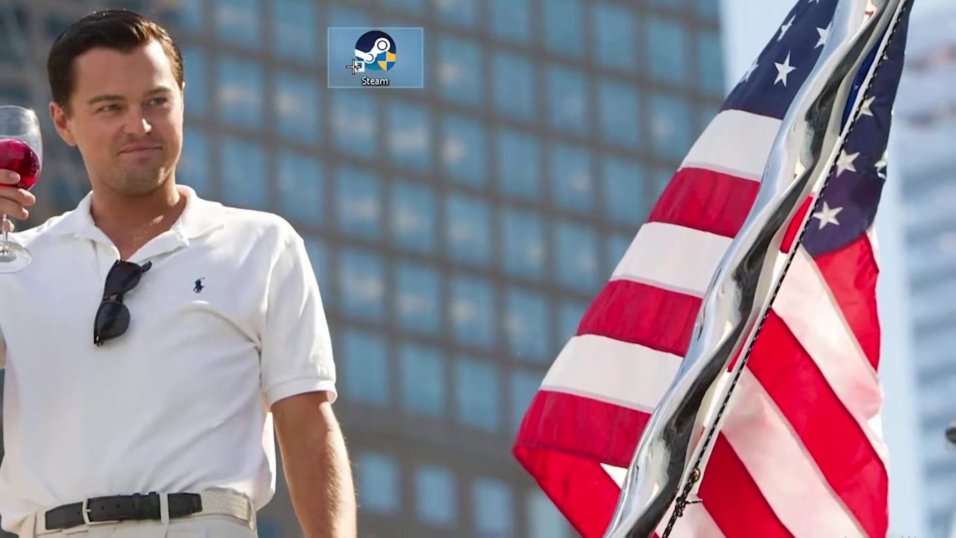
right_click(355, 106)
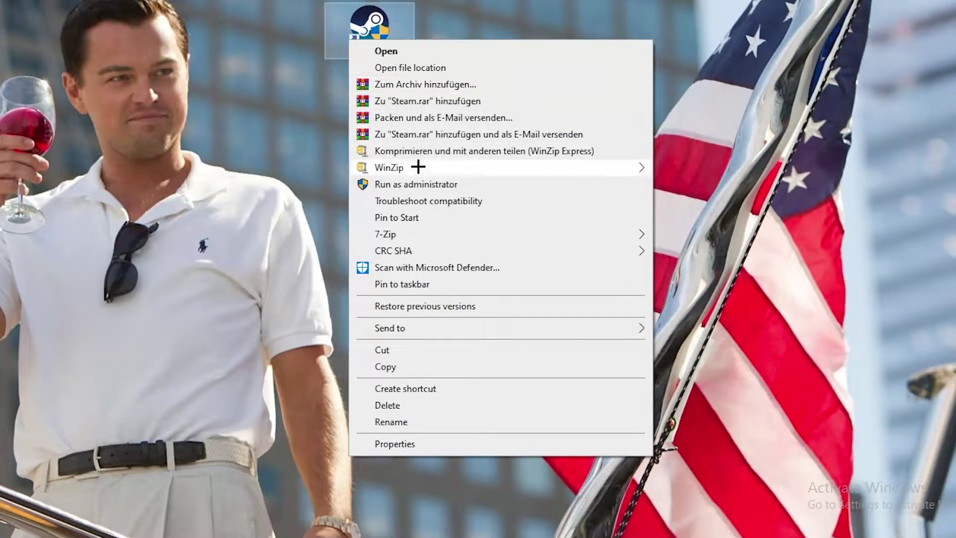
left_click(421, 189)
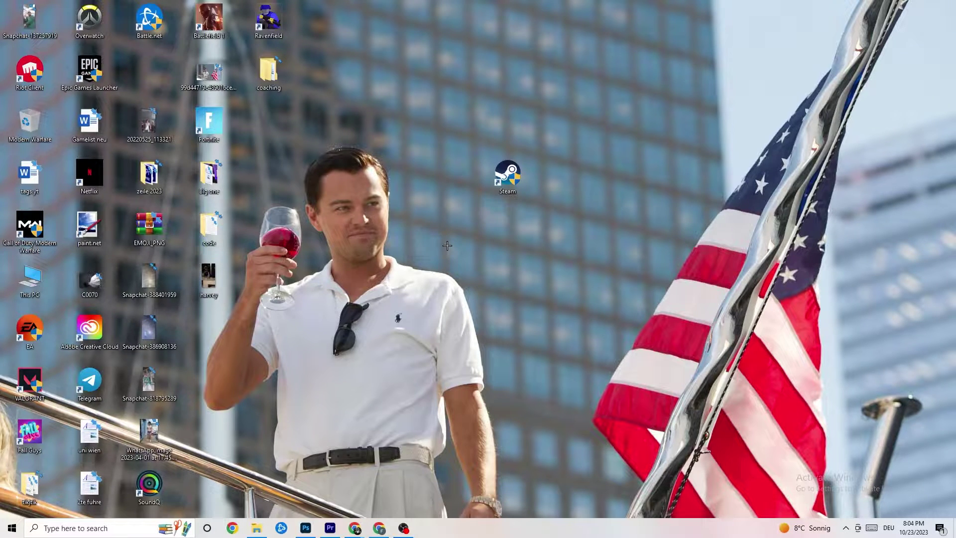
- Open the Steam shortcut's properties and show its compatibility settings
left_click_drag(506, 176, 438, 189)
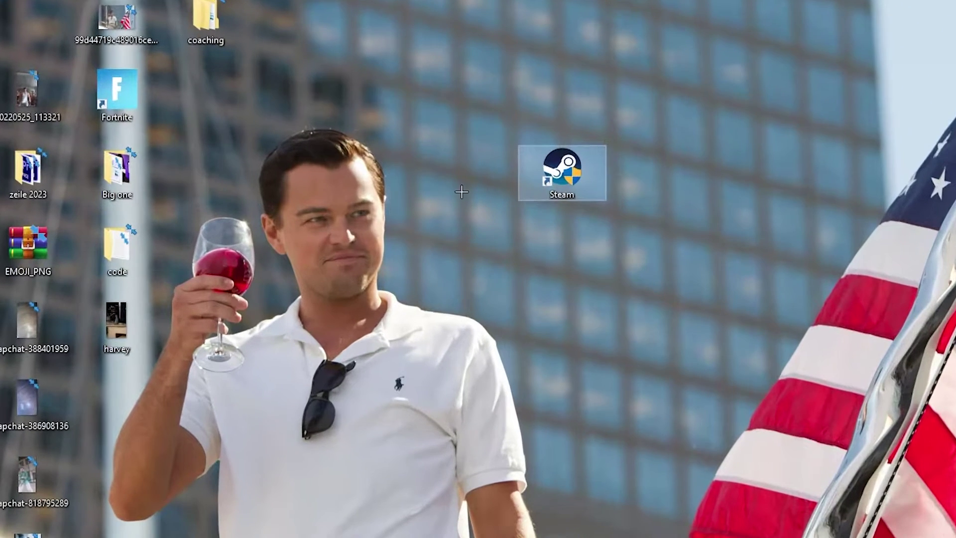
left_click_drag(542, 164, 477, 240)
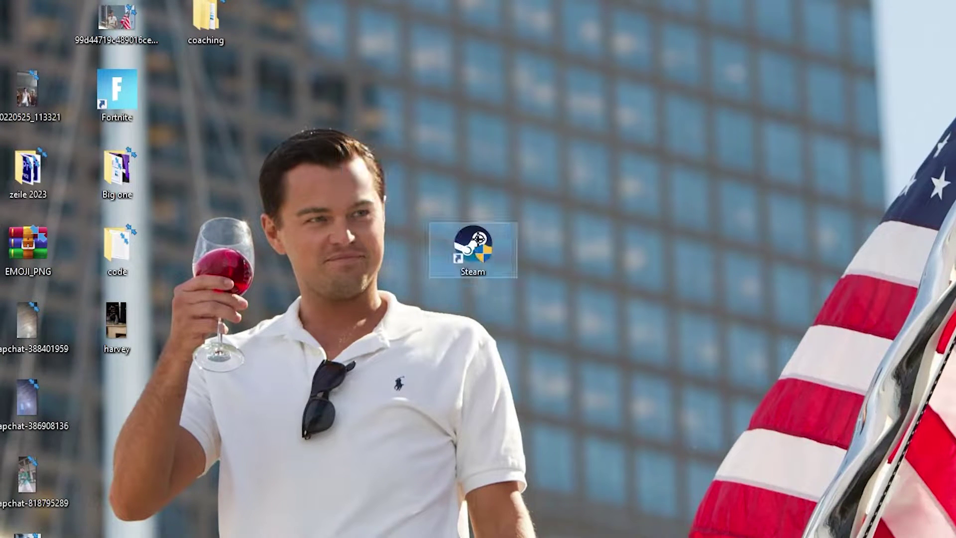
right_click(476, 254)
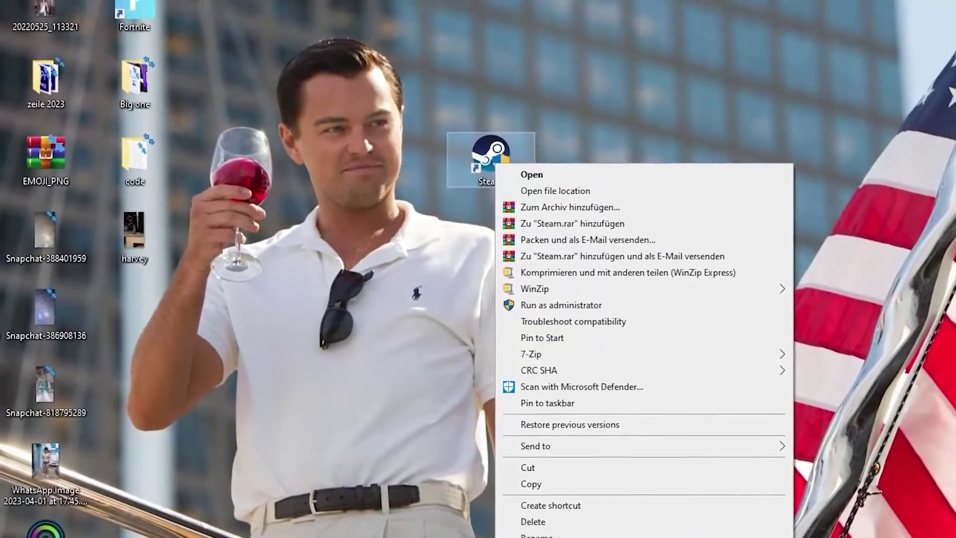
left_click(578, 531)
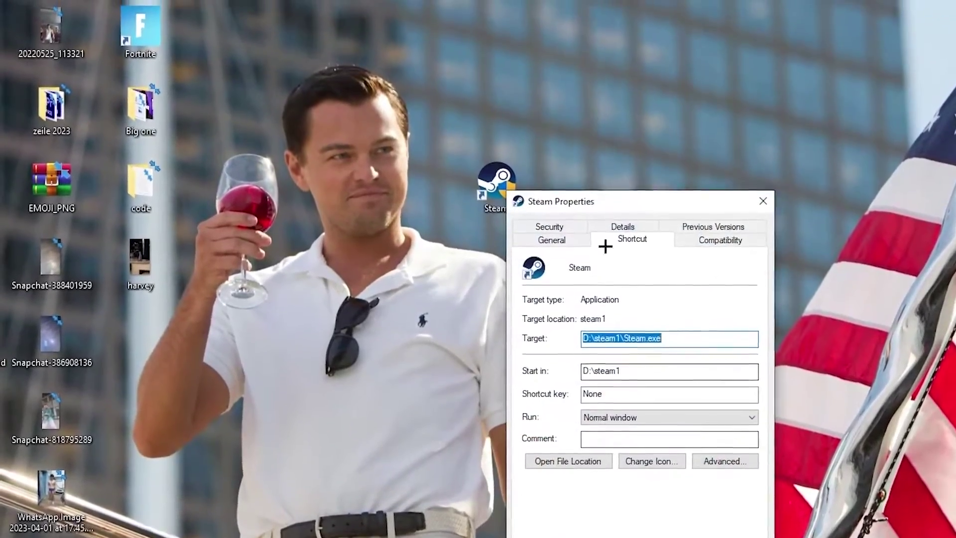
left_click_drag(607, 202, 501, 57)
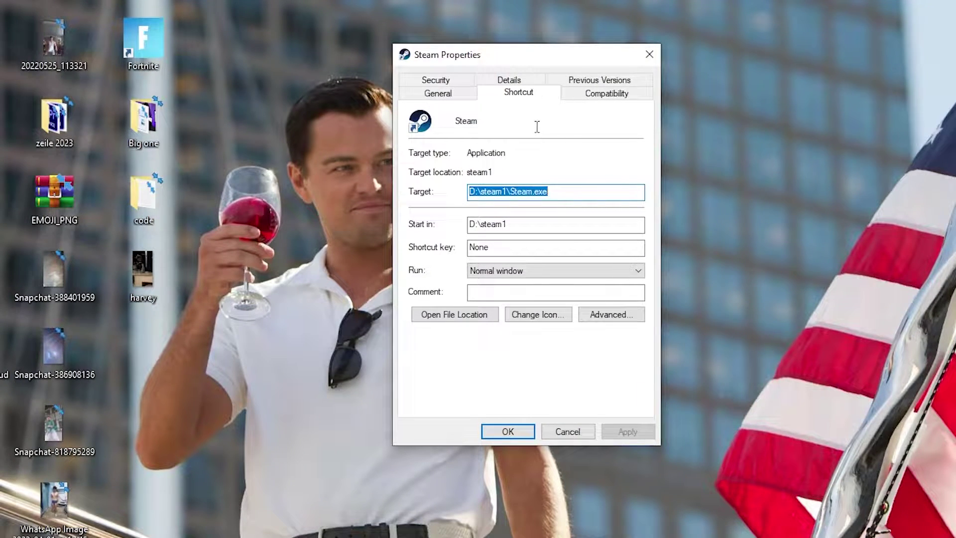
left_click(605, 98)
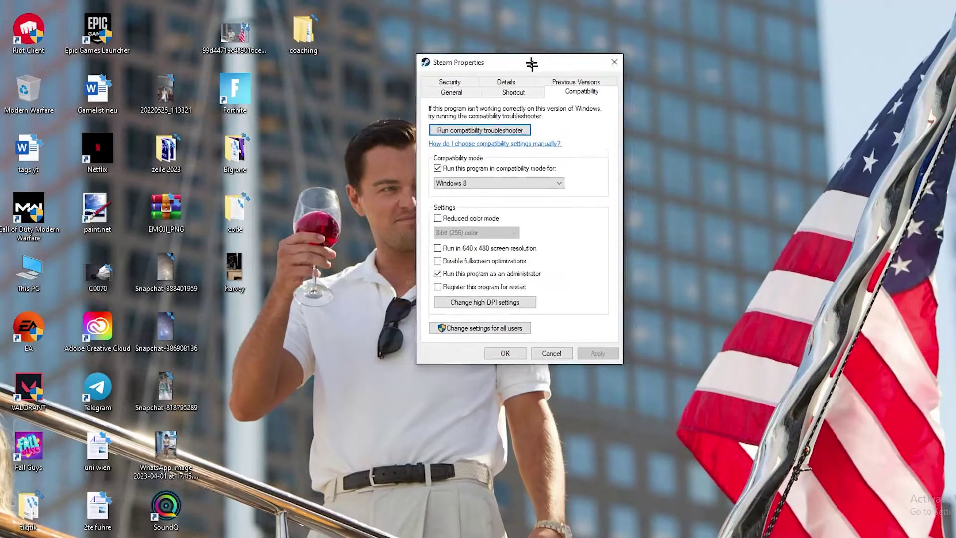
- Check the Windows versions offered for Steam's compatibility mode, then accept and close the properties
left_click_drag(531, 64, 520, 29)
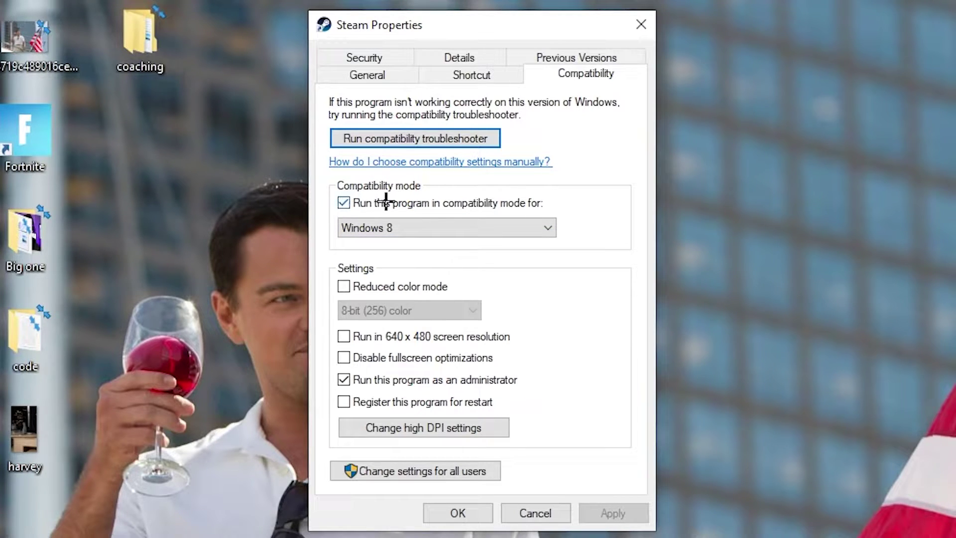
left_click(535, 222)
left_click(581, 209)
left_click(464, 511)
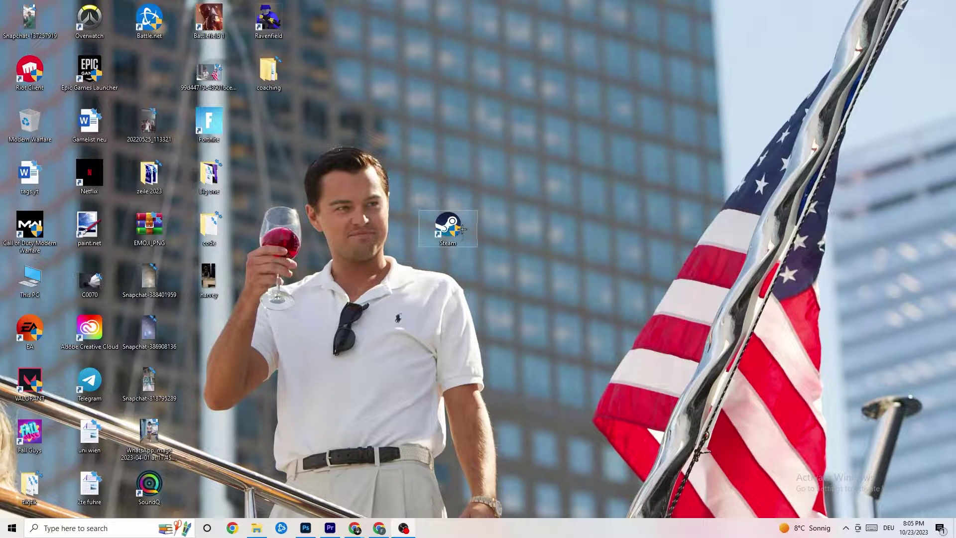
left_click_drag(462, 229, 460, 126)
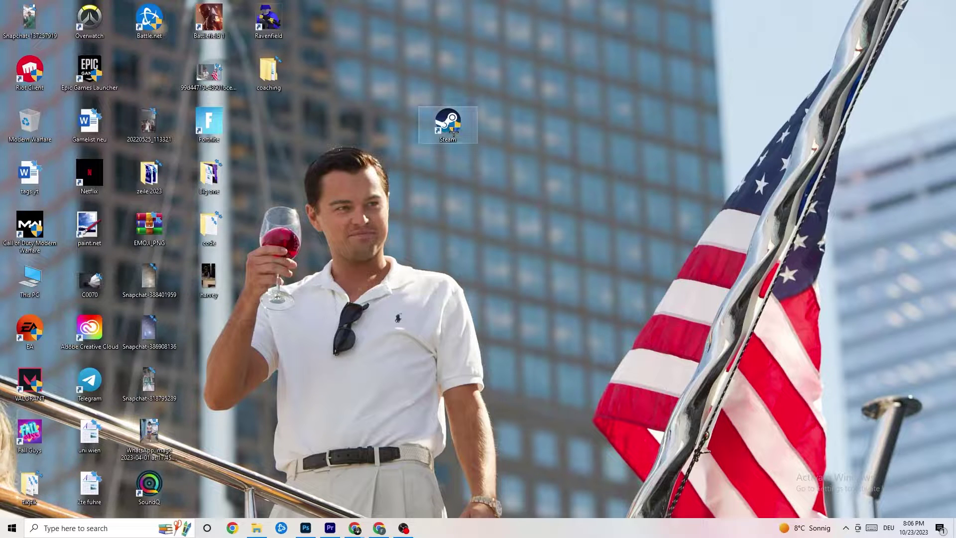
left_click_drag(447, 122, 389, 176)
left_click(414, 136)
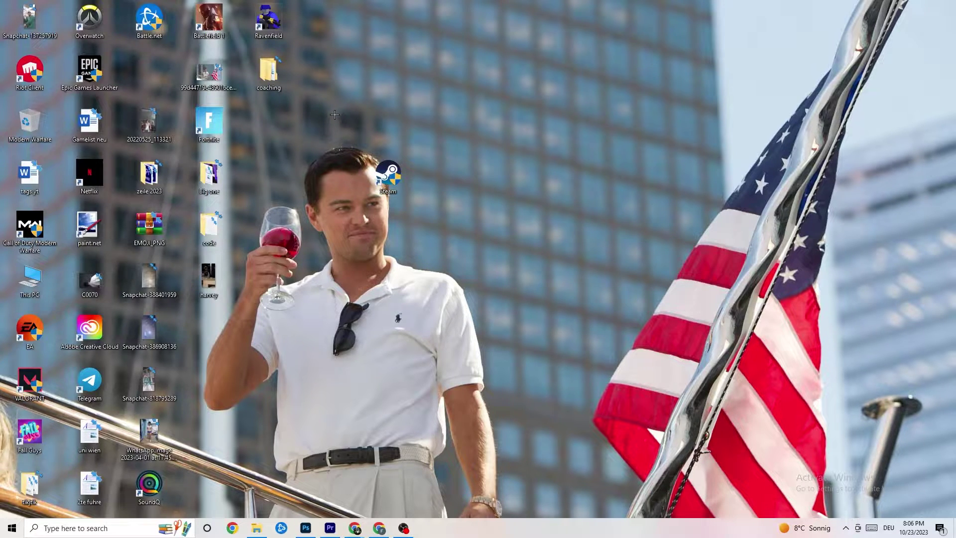
left_click_drag(388, 172, 458, 177)
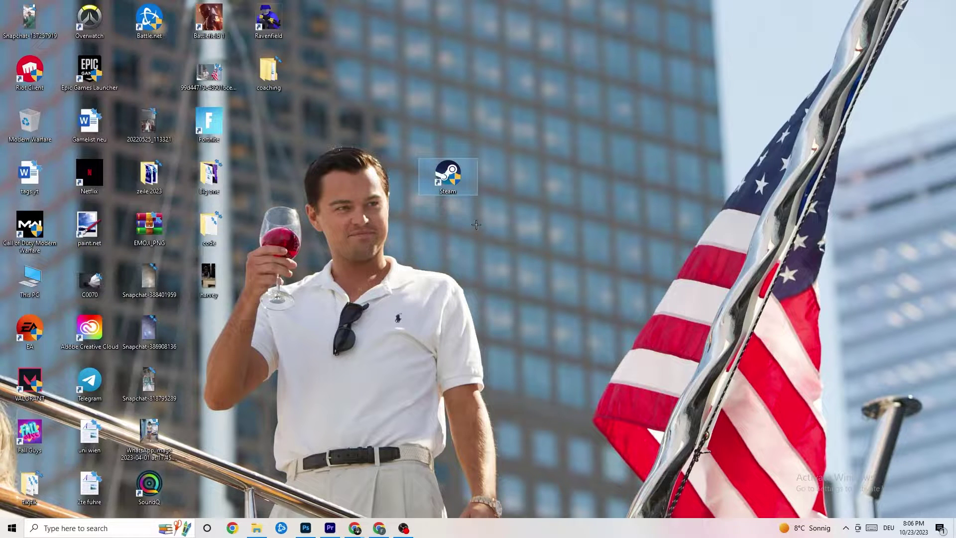
- Review the Steam shortcut's compatibility settings once more and cancel its properties without changes
right_click(450, 183)
left_click(478, 450)
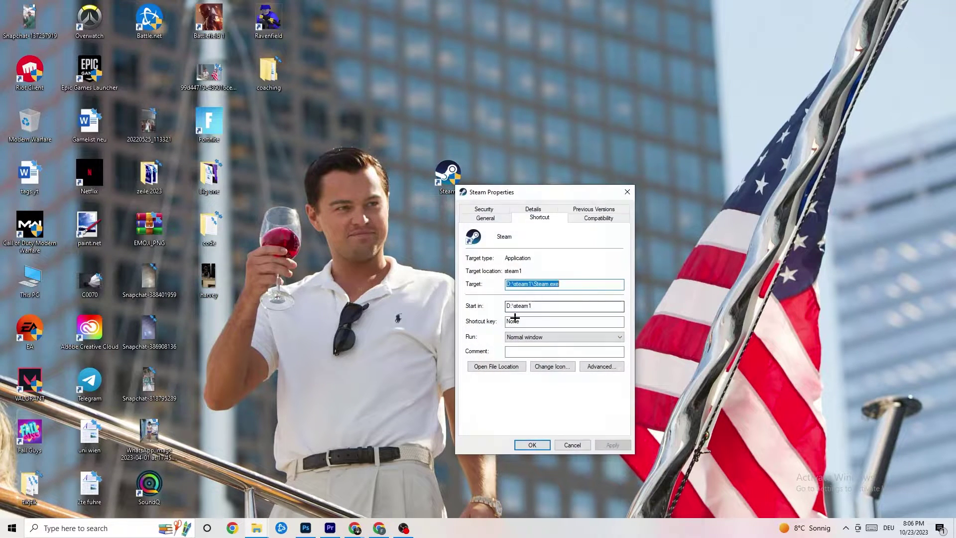
left_click(598, 217)
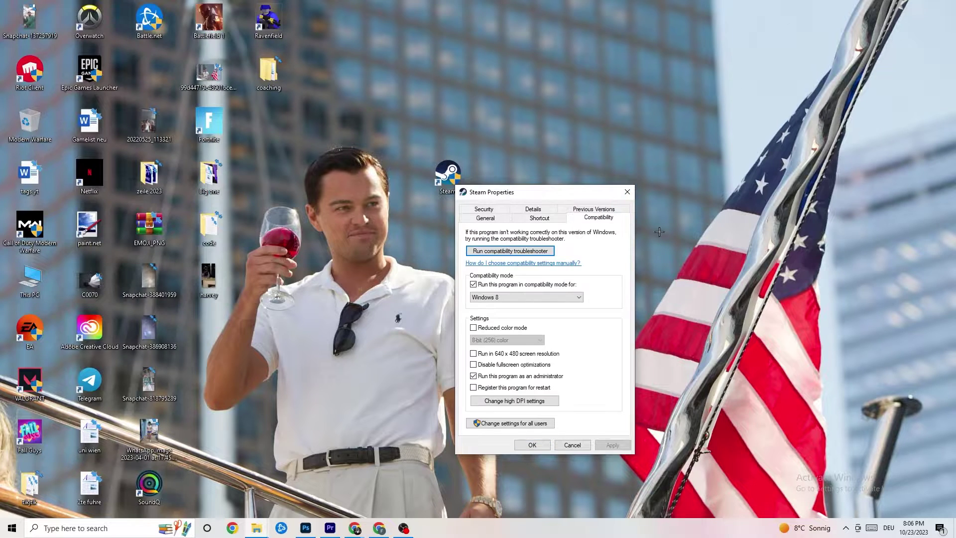
left_click(571, 444)
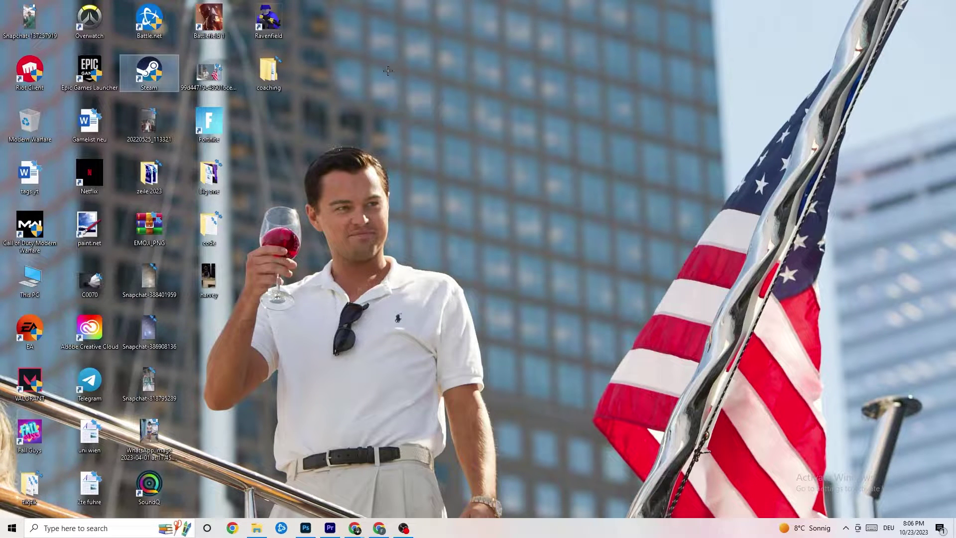
left_click(464, 97)
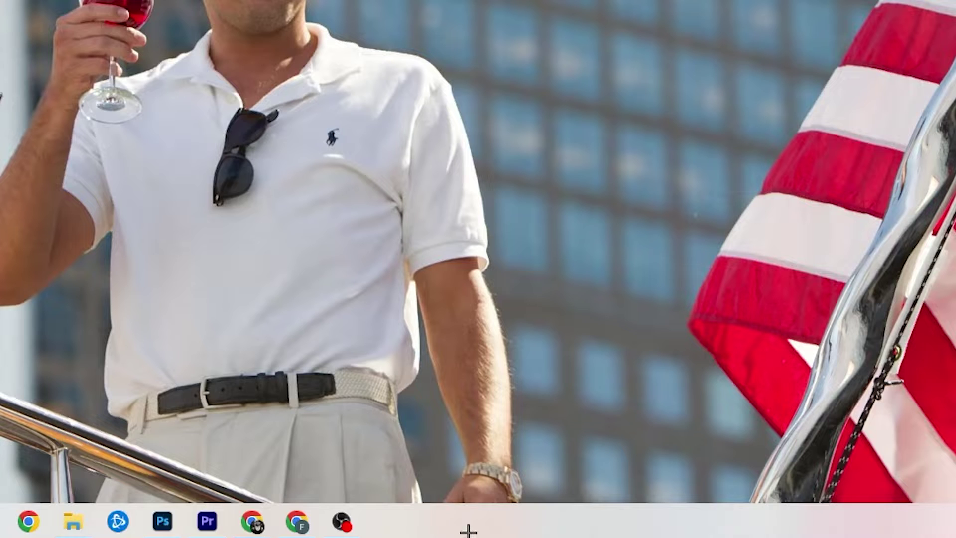
- Open Task Manager and maximize its window
right_click(407, 526)
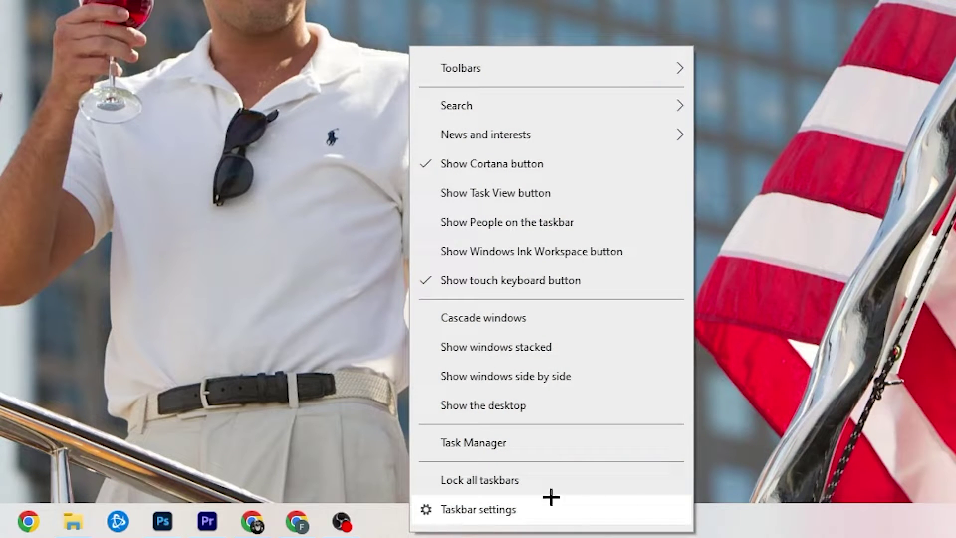
left_click(496, 449)
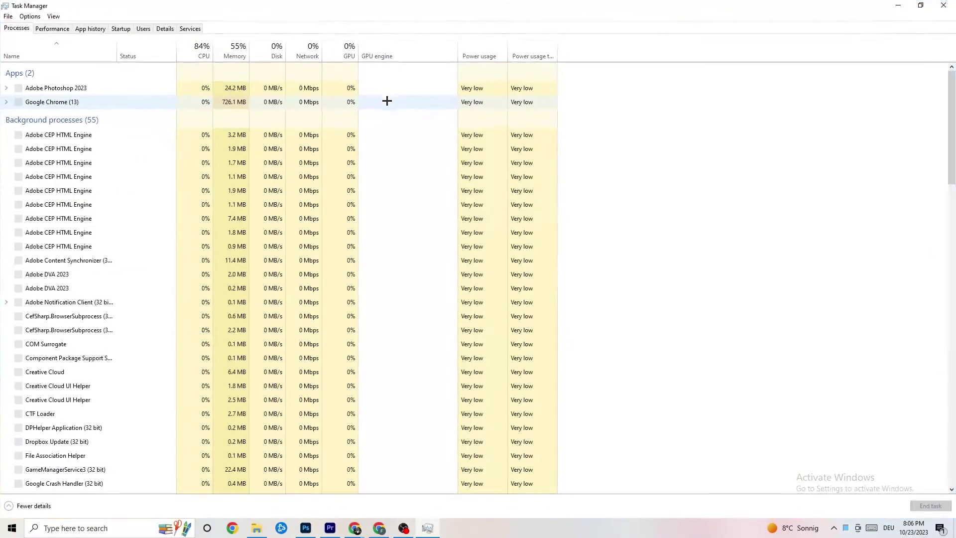
left_click_drag(401, 4, 412, 44)
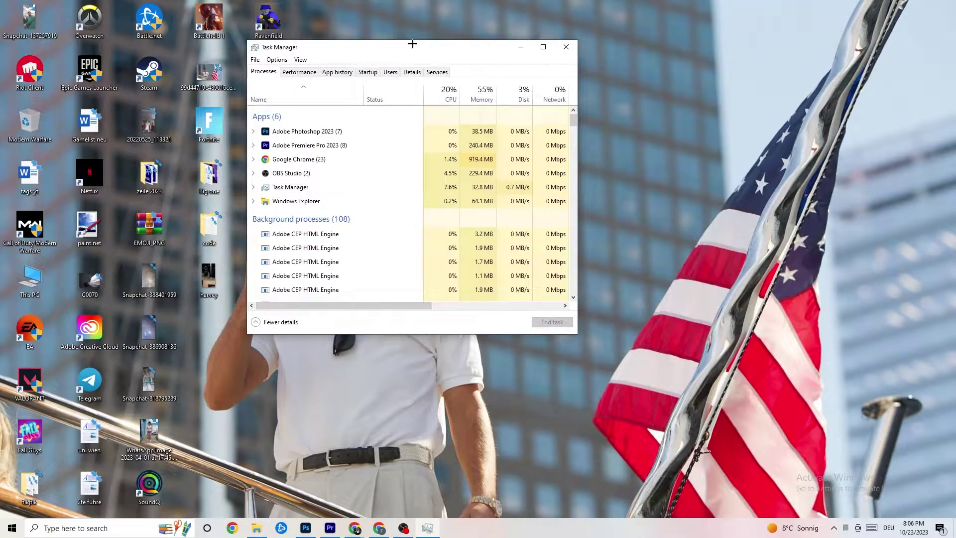
left_click(543, 48)
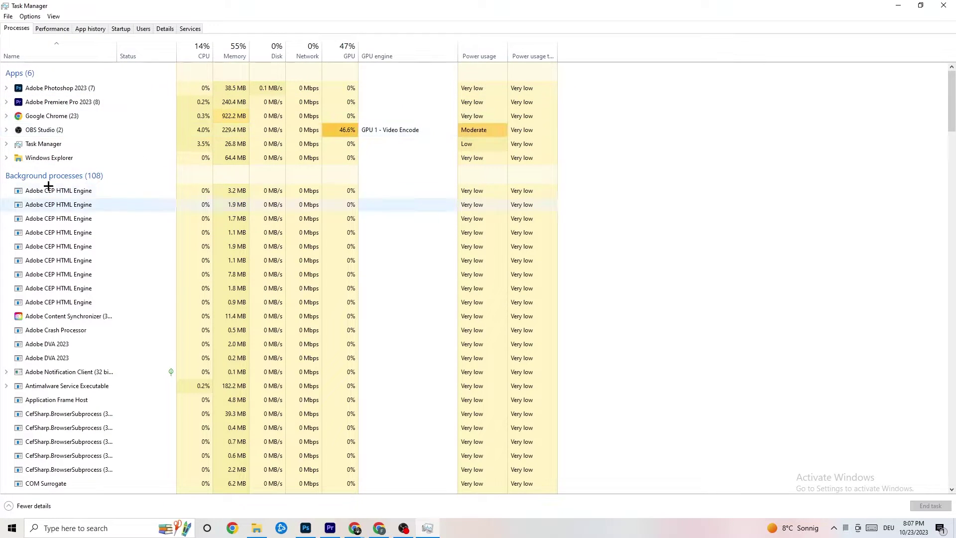
- Look through the running processes and end the Adobe Photoshop 2023 task
scroll(99, 274, "down", 4)
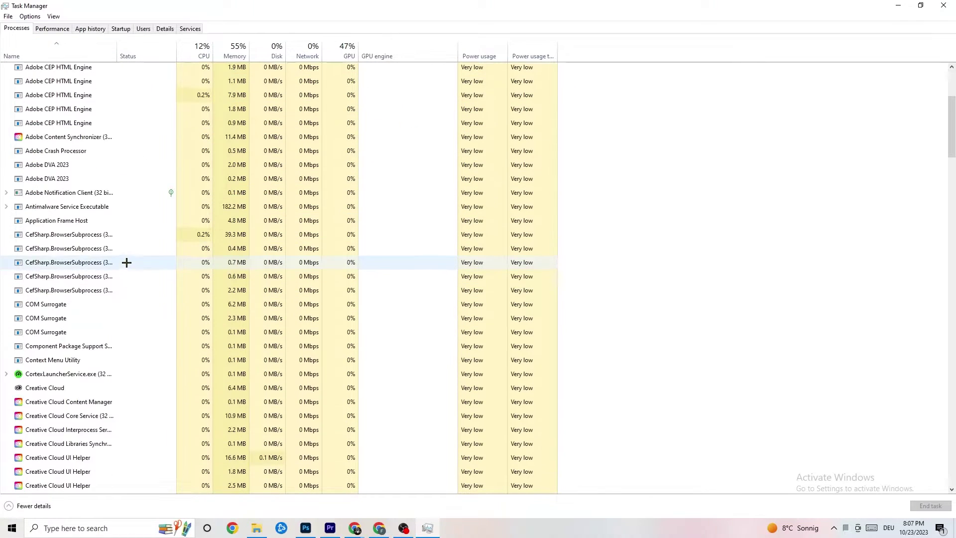
scroll(126, 262, "down", 13)
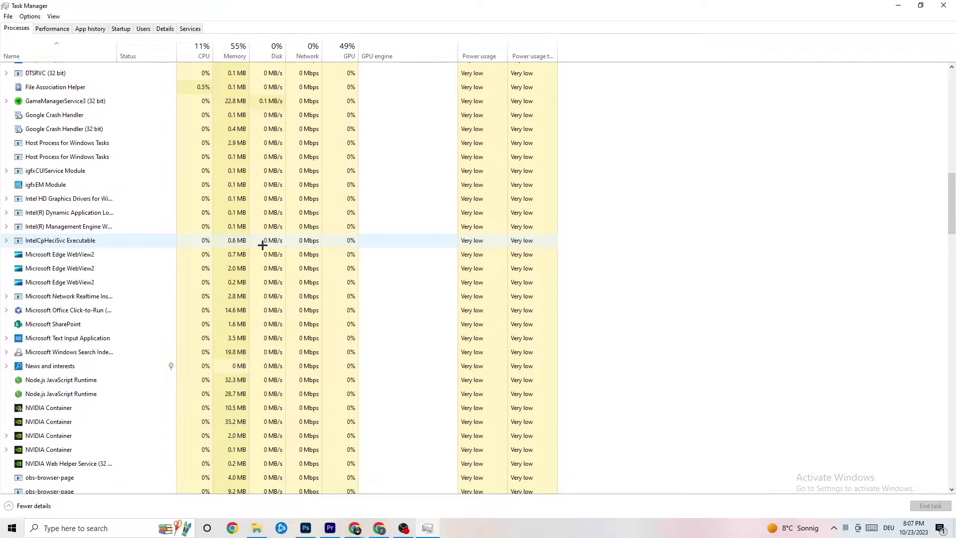
scroll(263, 245, "up", 17)
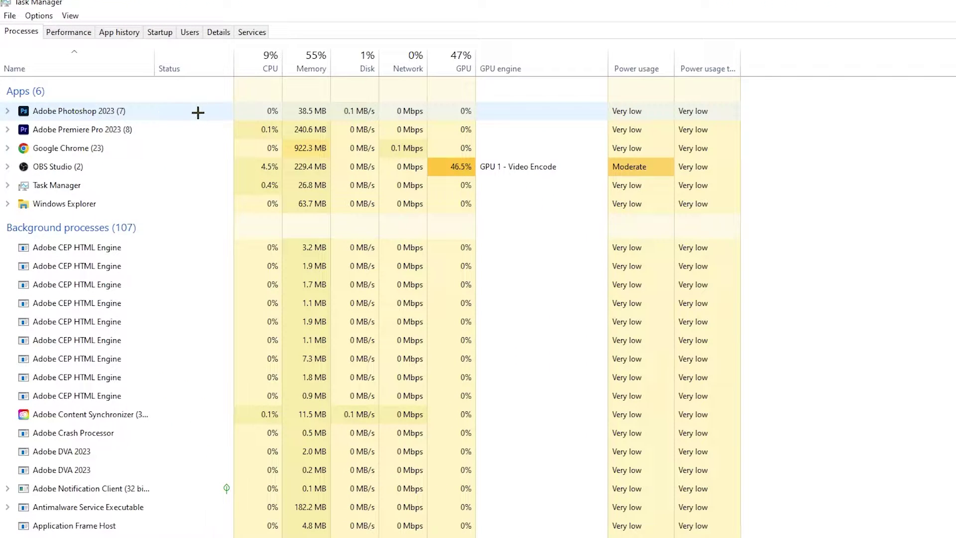
right_click(325, 112)
left_click(174, 116)
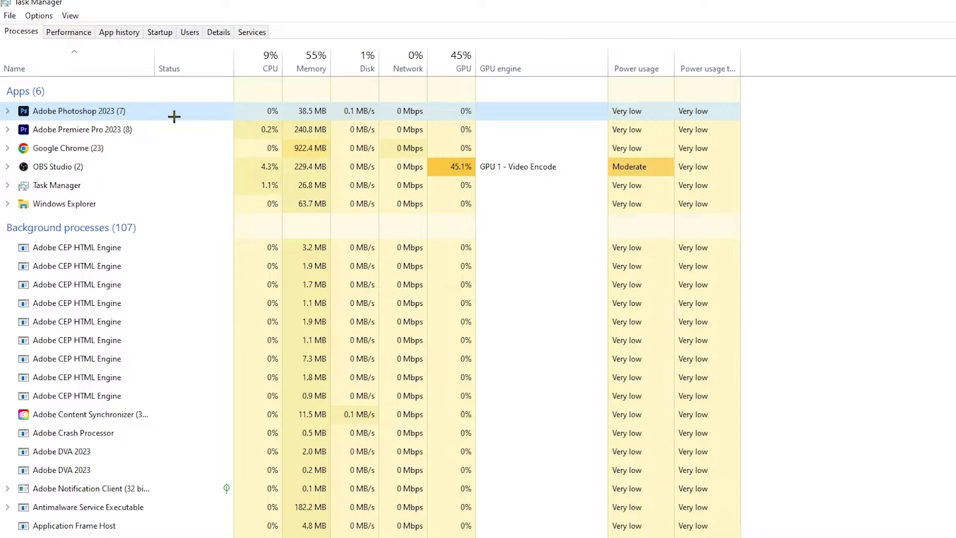
right_click(175, 117)
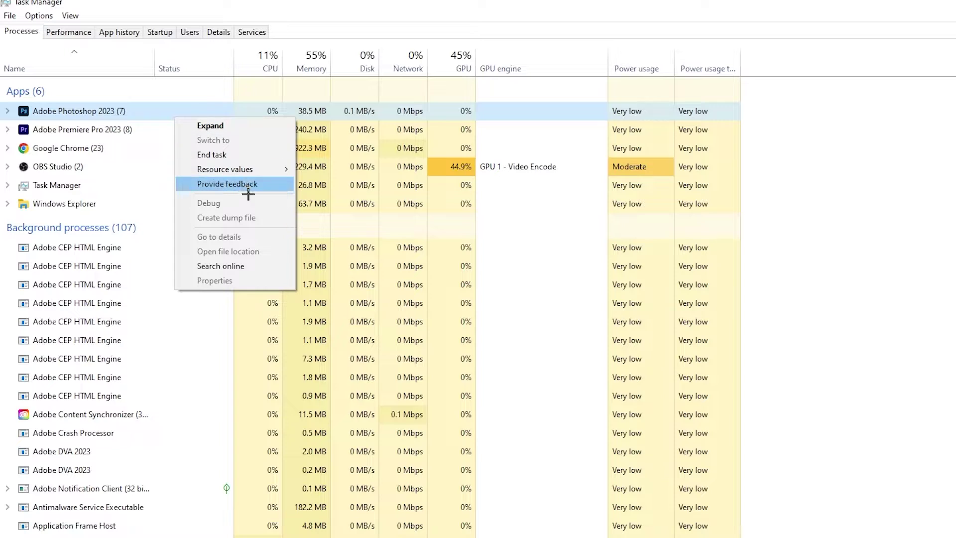
left_click(251, 153)
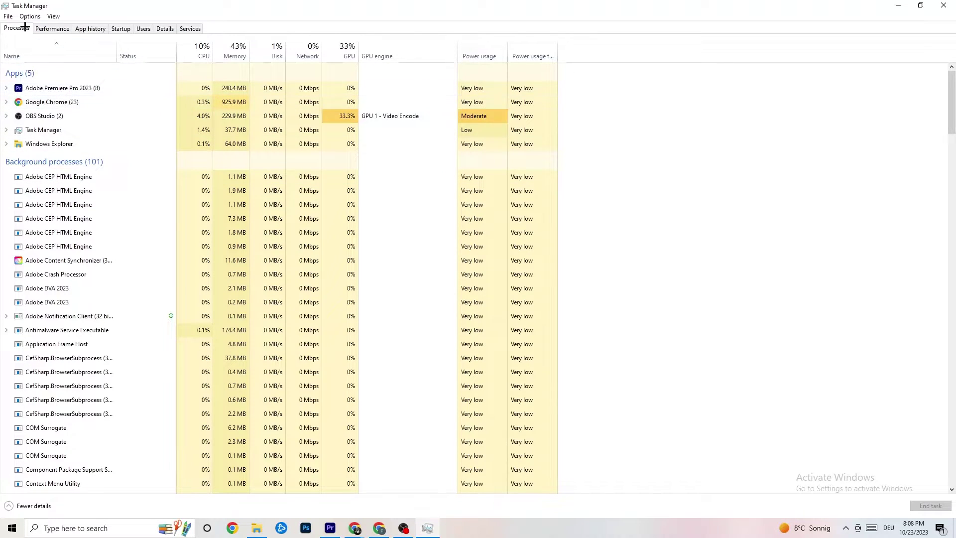
- View the priority options for the Adobe Premiere Pro process in the detailed process list, then dismiss them
left_click(166, 29)
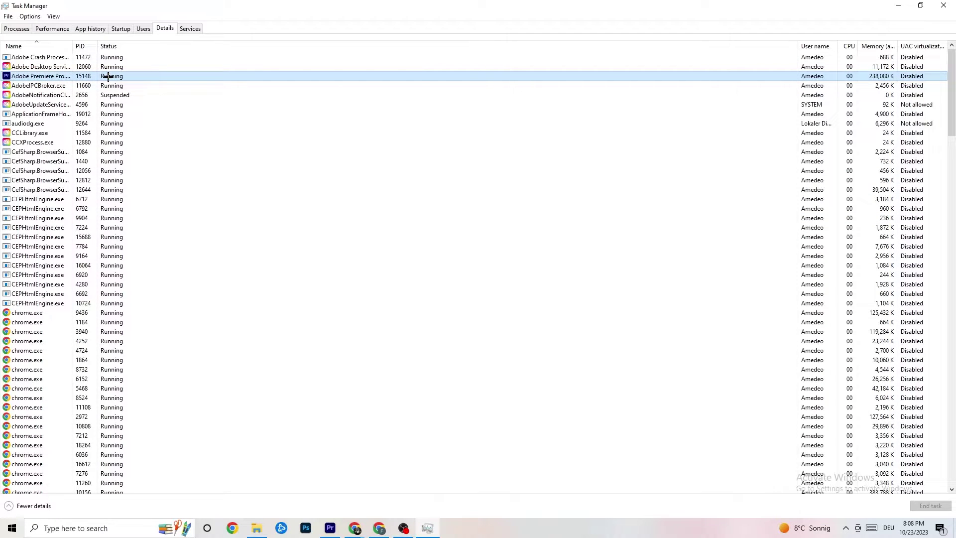
right_click(108, 76)
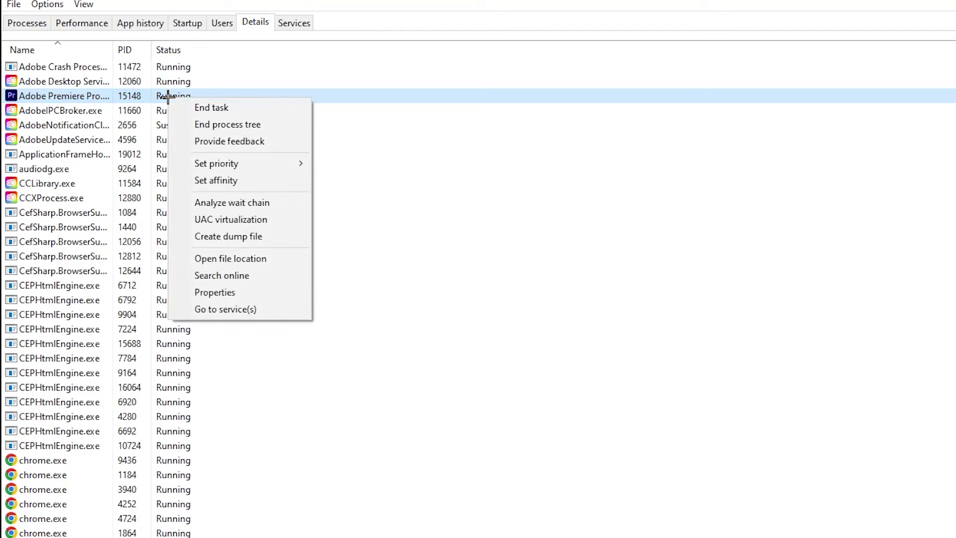
mouse_move(261, 164)
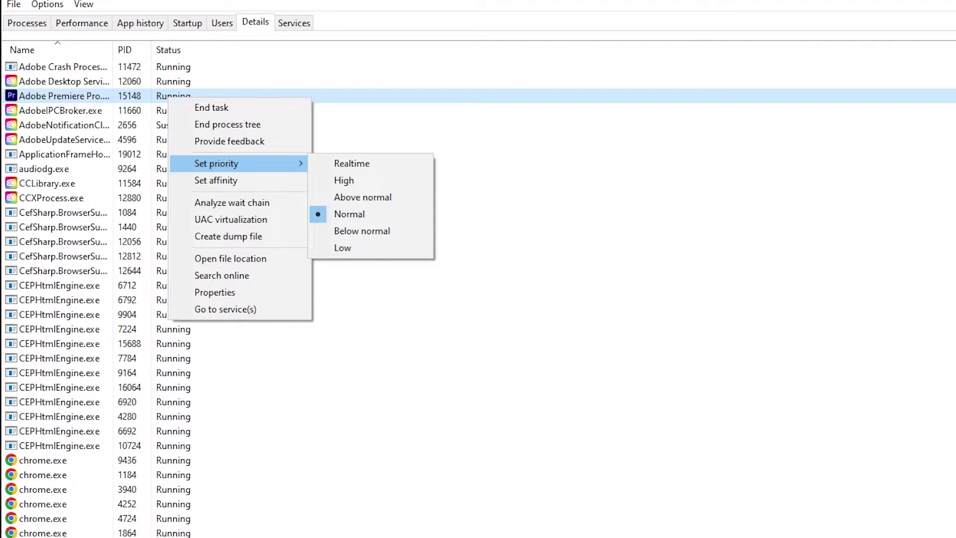
left_click(345, 70)
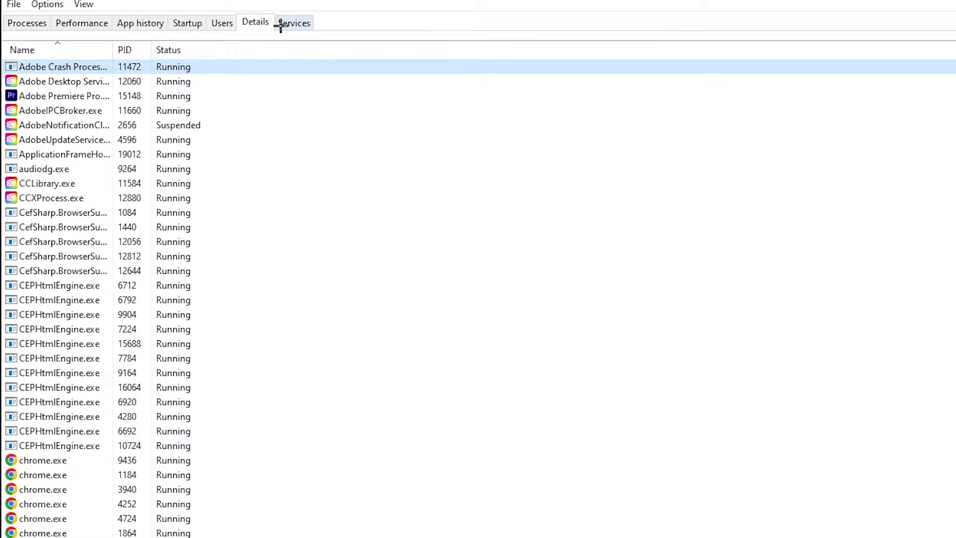
- Review the startup programs and the available actions for Adobe Updater Startup Utility, then close Task Manager without changes
left_click(187, 23)
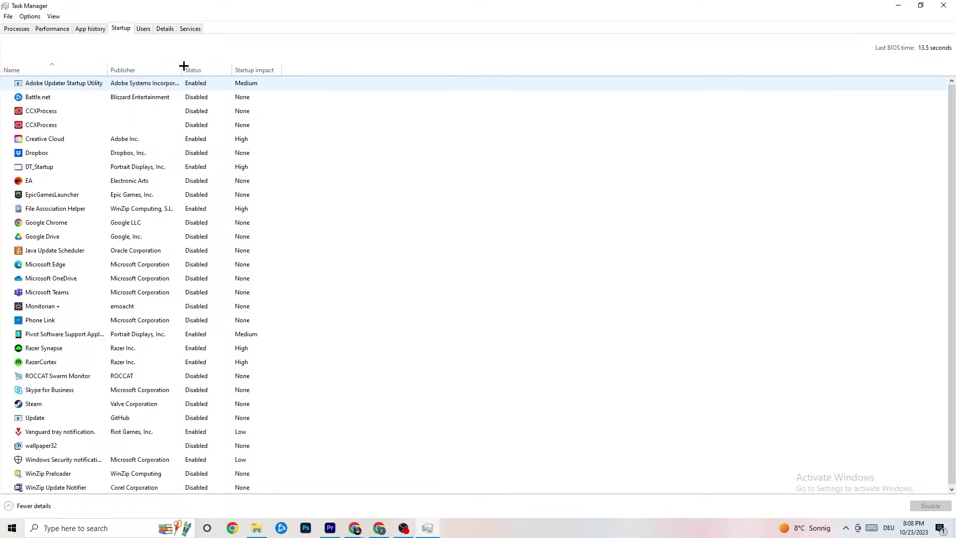
right_click(207, 87)
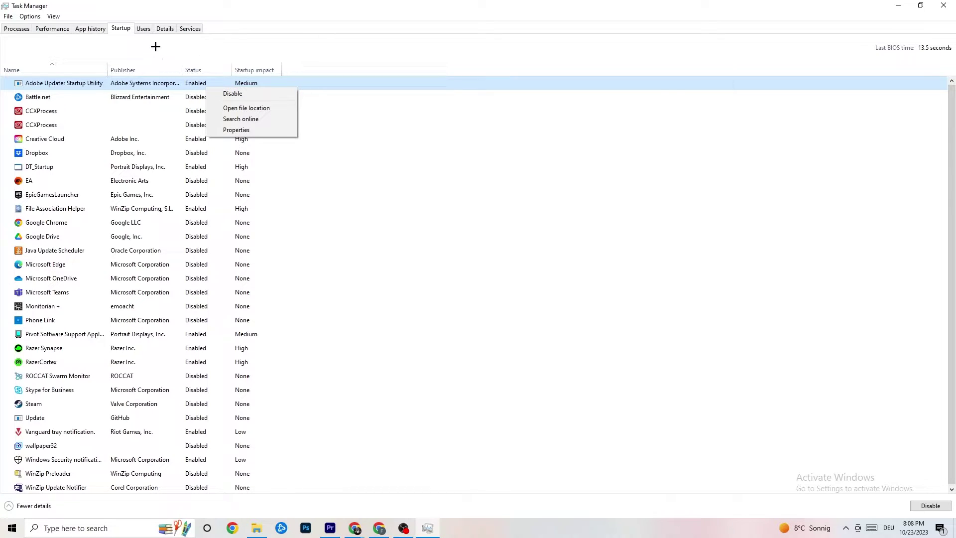
left_click(359, 3)
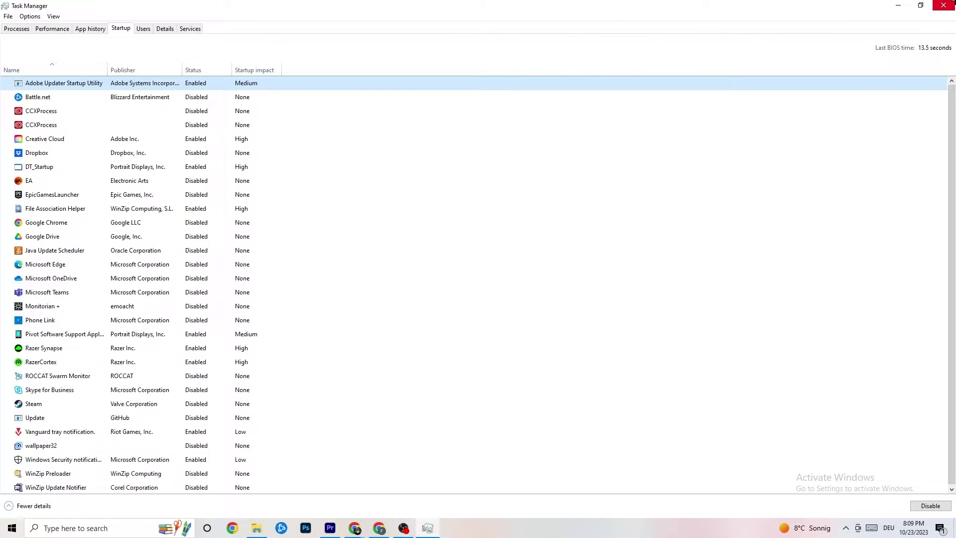
left_click(943, 5)
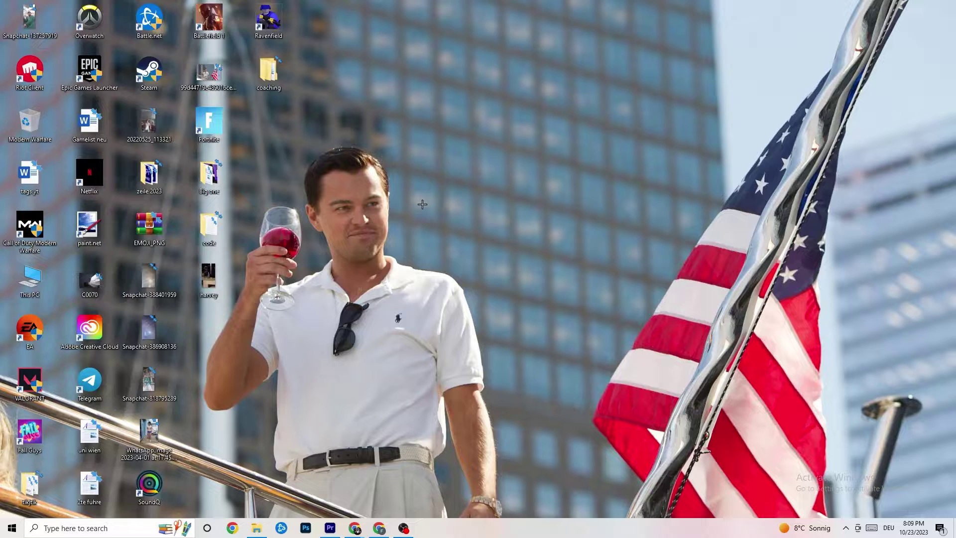
- Open the Windows display settings and check the scaling and display resolution options without changing them
left_click(2, 534)
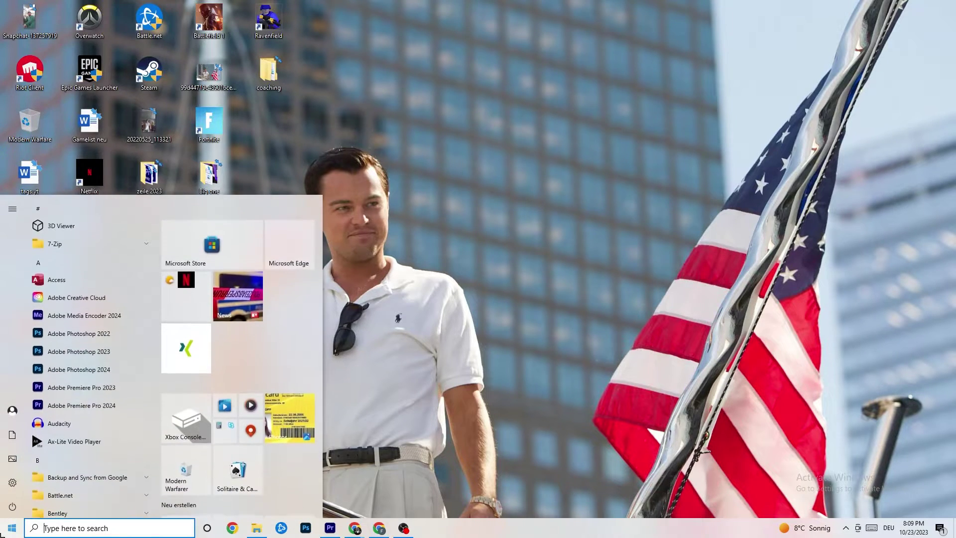
left_click(13, 485)
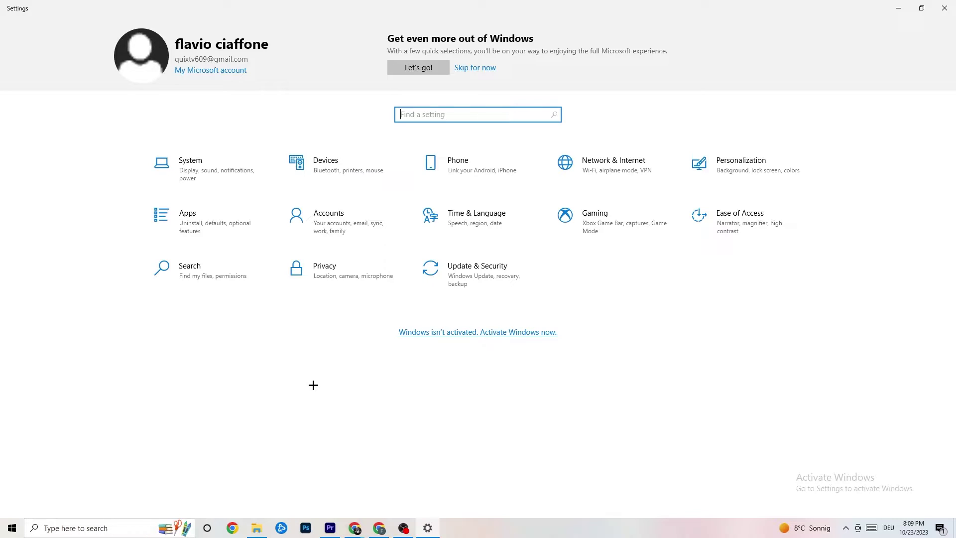
left_click(225, 170)
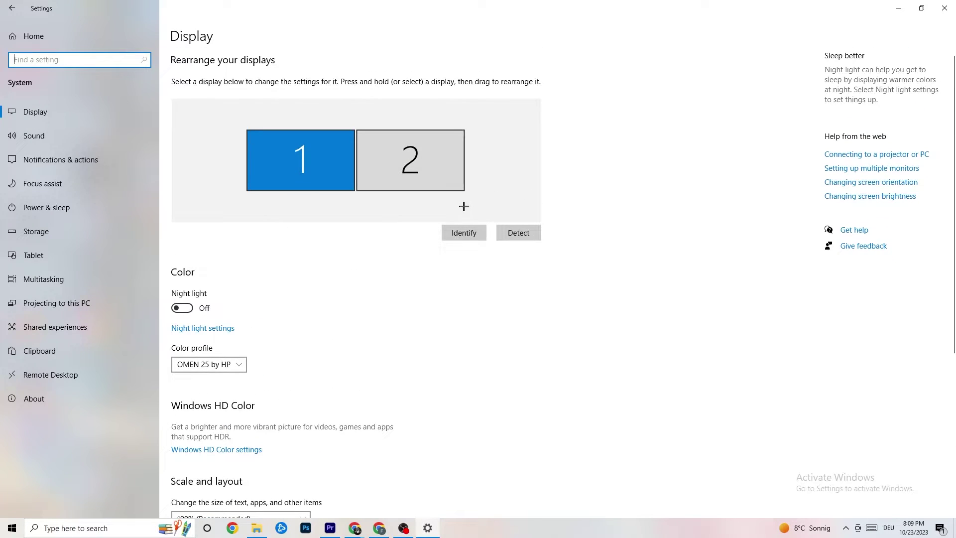
scroll(452, 195, "down", 5)
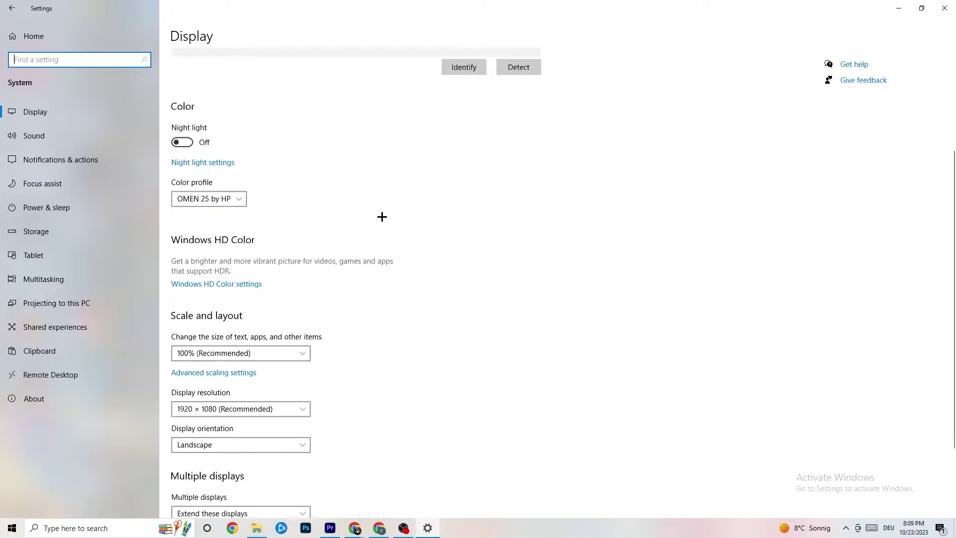
left_click(300, 286)
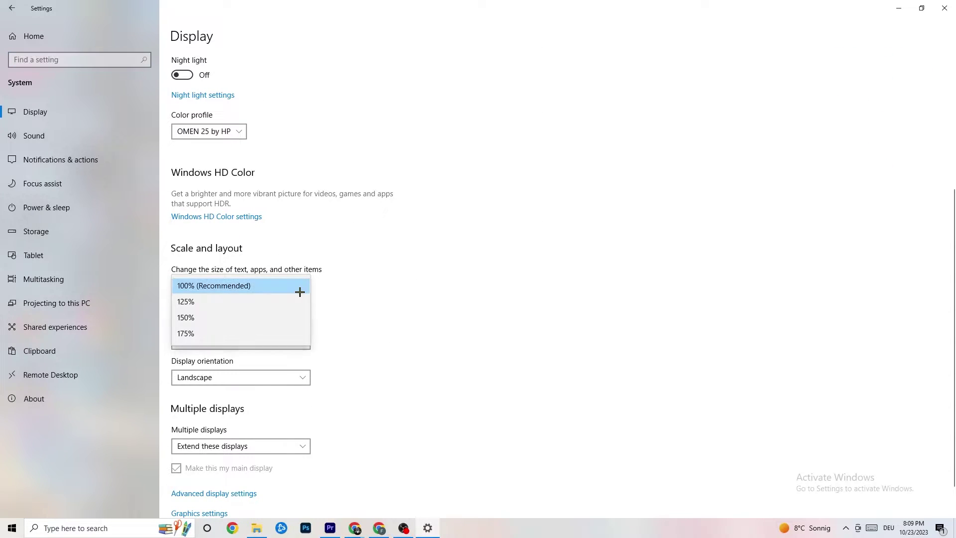
left_click(285, 262)
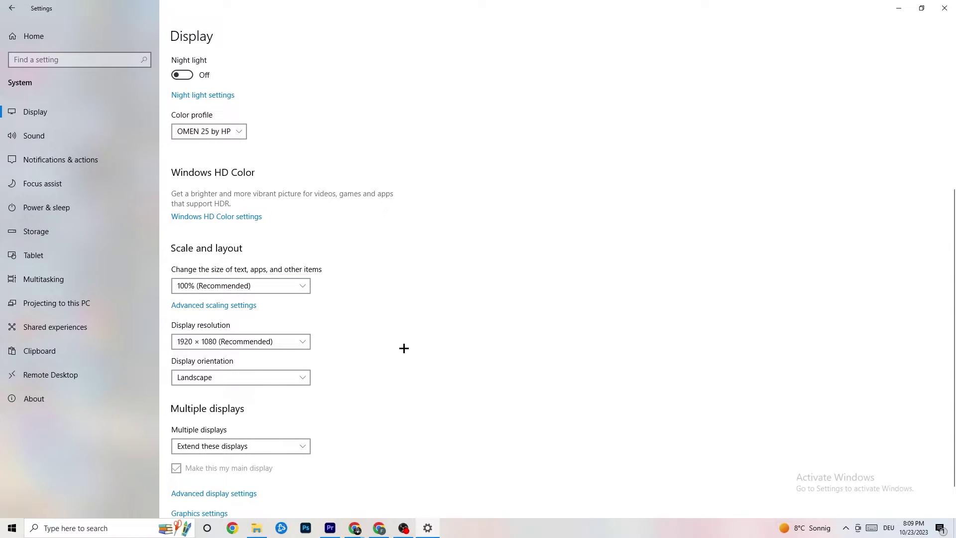
left_click(287, 345)
left_click(425, 300)
scroll(411, 289, "down", 1)
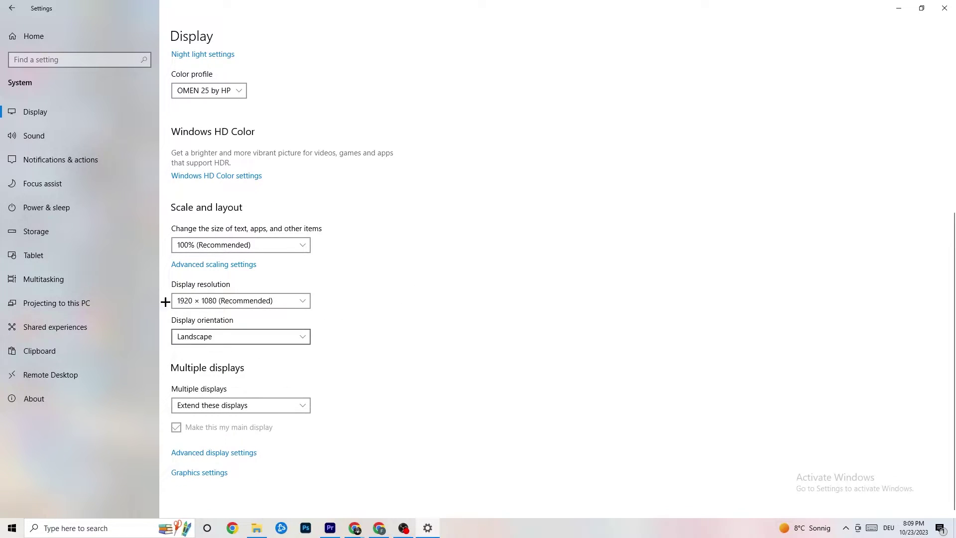
- Review the available power plans in the additional power settings and close Power Options without changing the plan
left_click(94, 208)
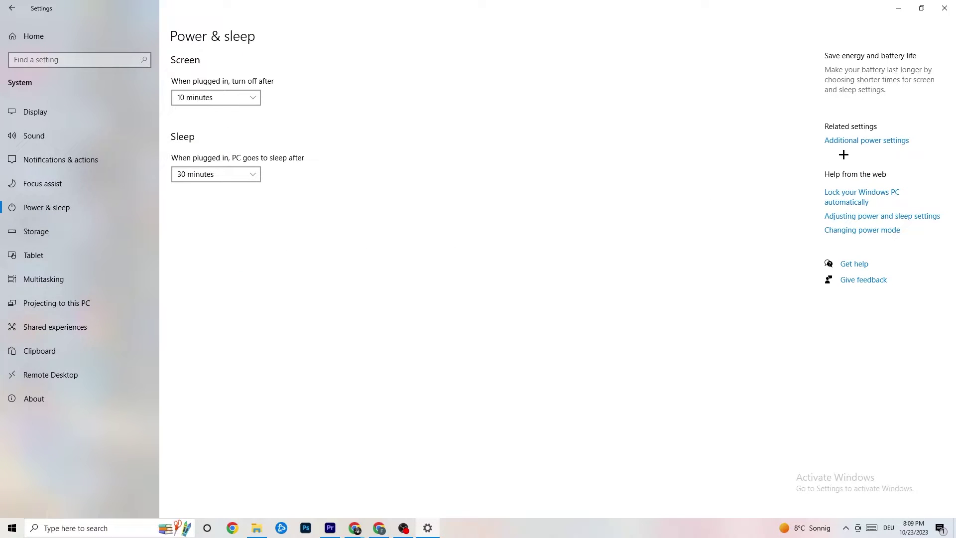
left_click(862, 142)
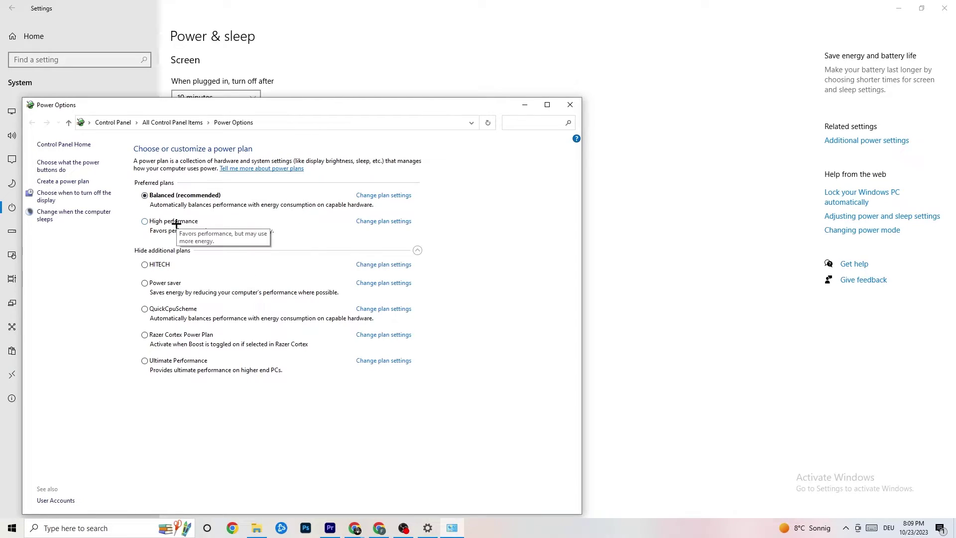
left_click(570, 106)
- Review the Storage Sense configuration and its run frequency options, then return to the Settings home page
left_click(61, 239)
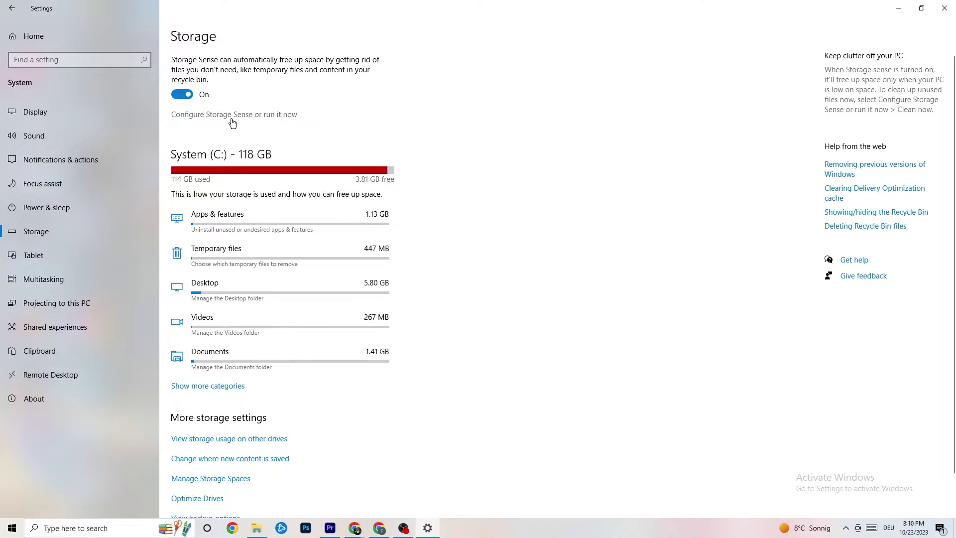
left_click(268, 115)
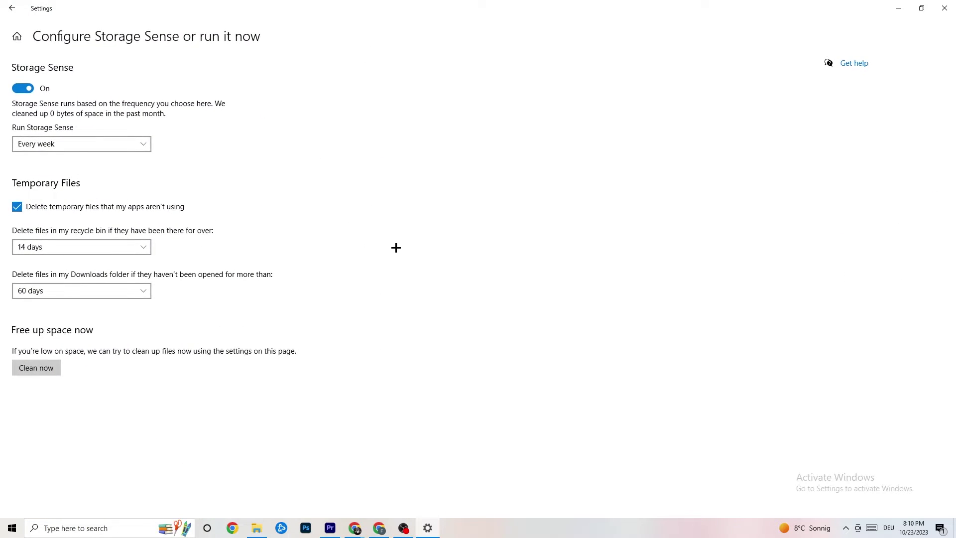
left_click(142, 147)
left_click(286, 142)
left_click(16, 11)
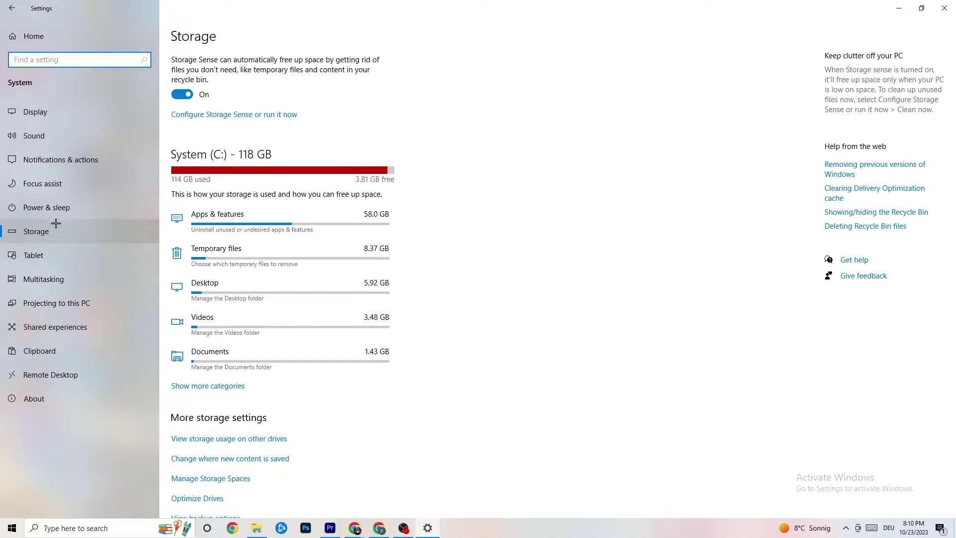
left_click(11, 8)
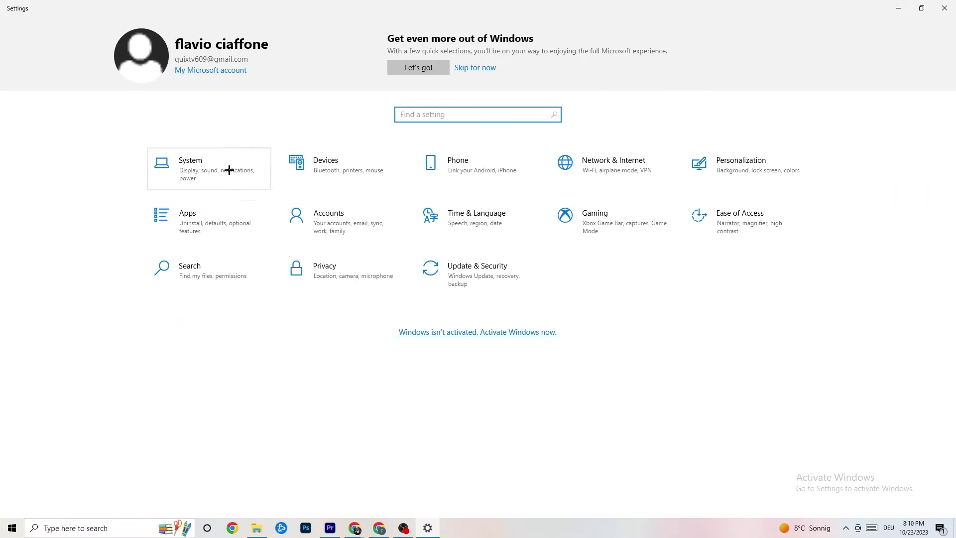
- Check the Xbox Game Bar, Captures and Game Mode settings, then return to the Settings home page
left_click(622, 234)
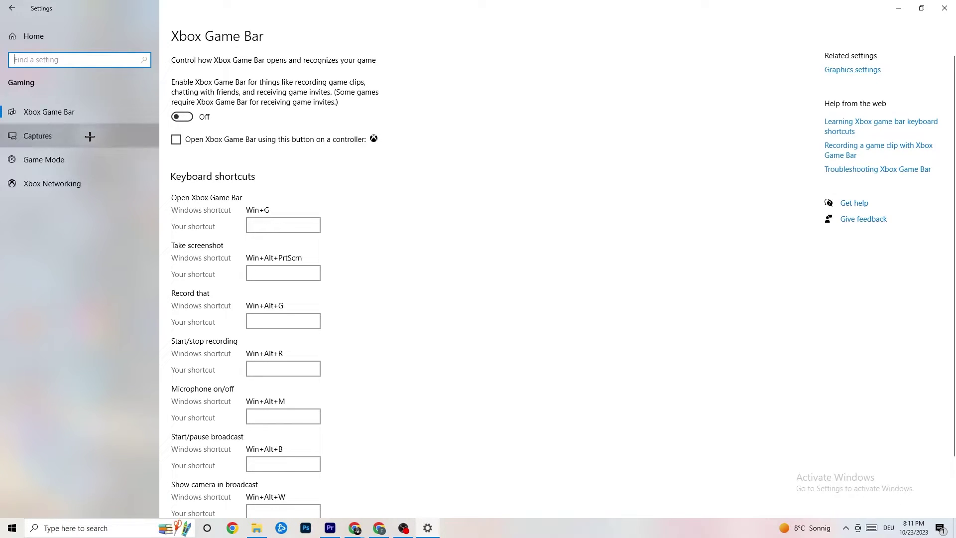
left_click(45, 135)
scroll(330, 210, "down", 3)
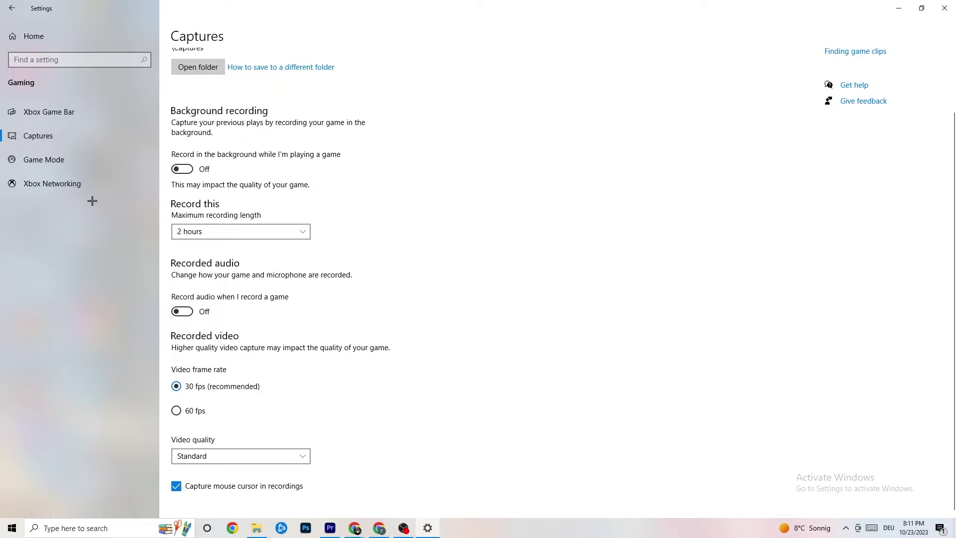
left_click(64, 157)
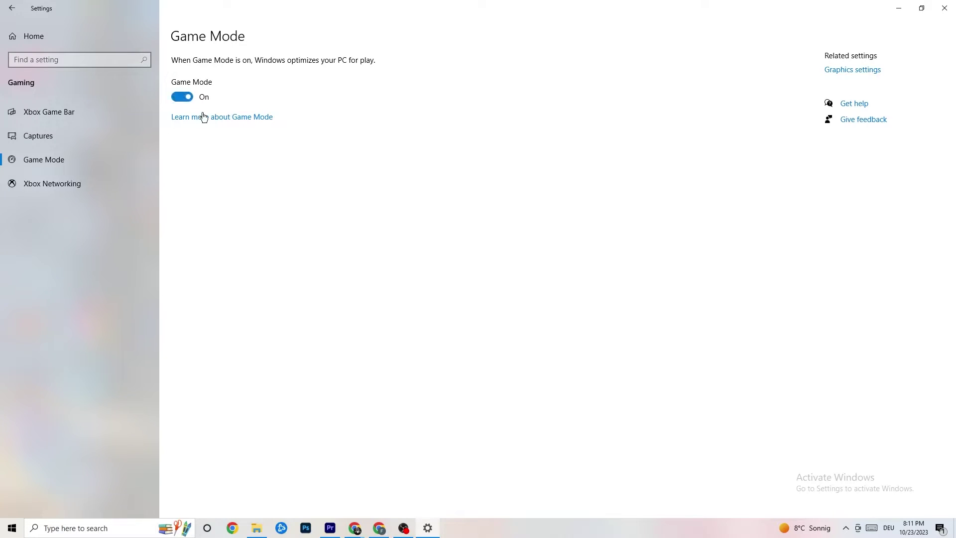
left_click(12, 8)
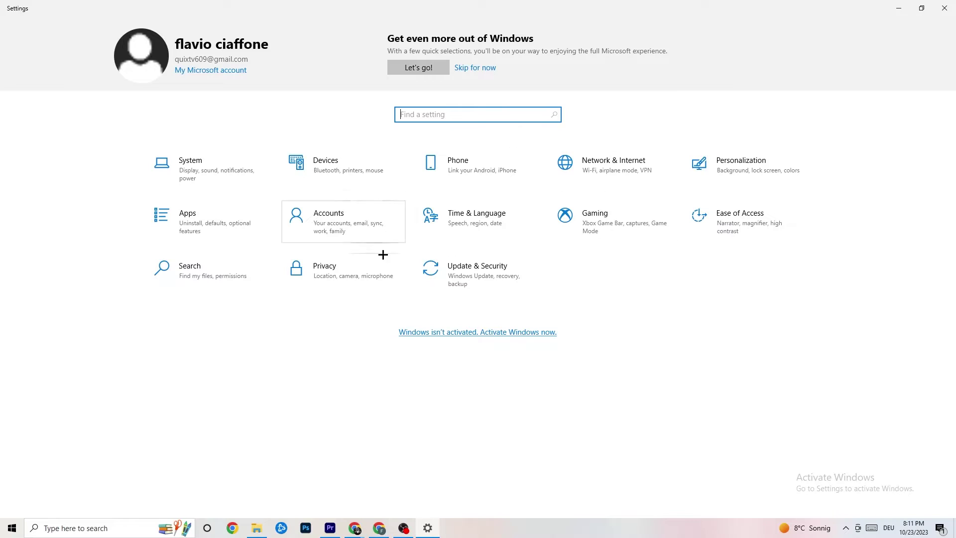
- Review the Windows Update and Troubleshoot pages under Update & Security, then close Settings
left_click(485, 269)
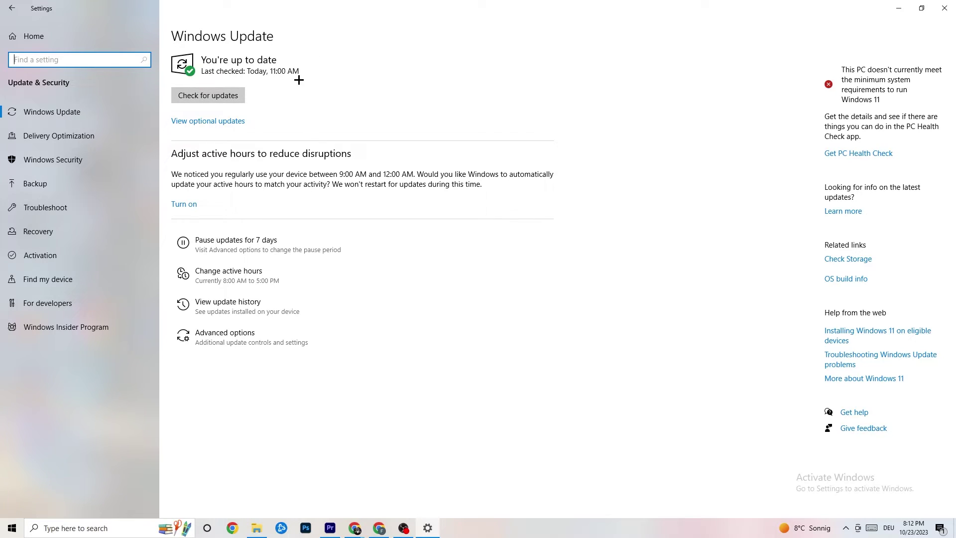
left_click(110, 114)
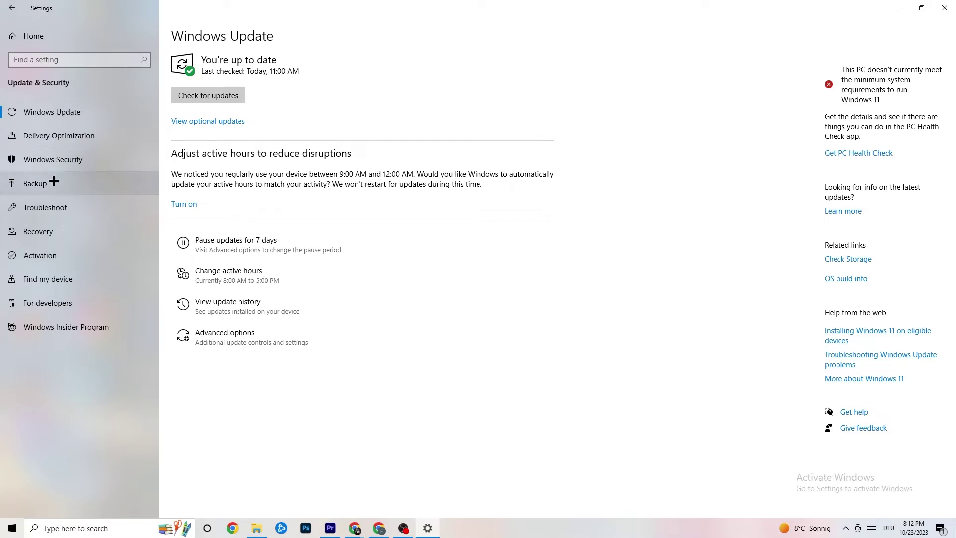
left_click(57, 206)
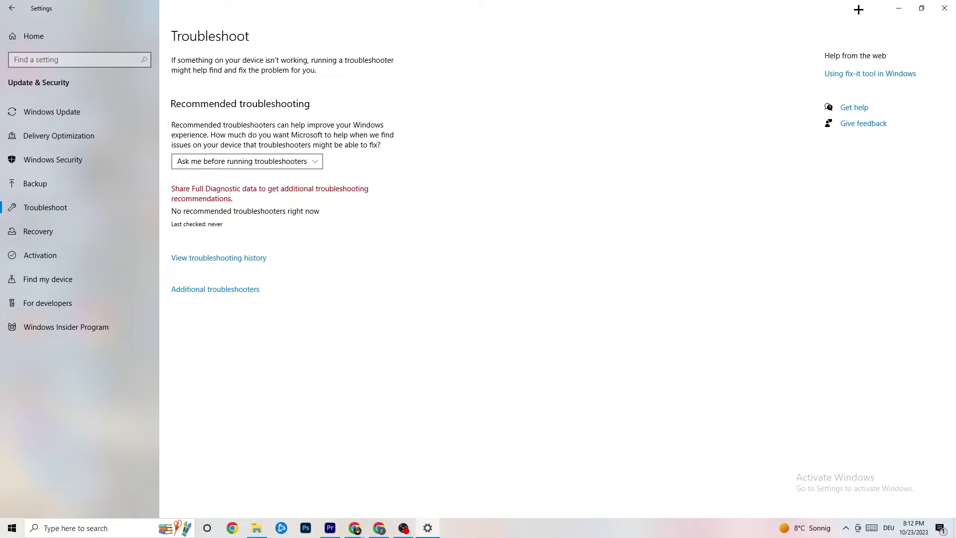
left_click(946, 6)
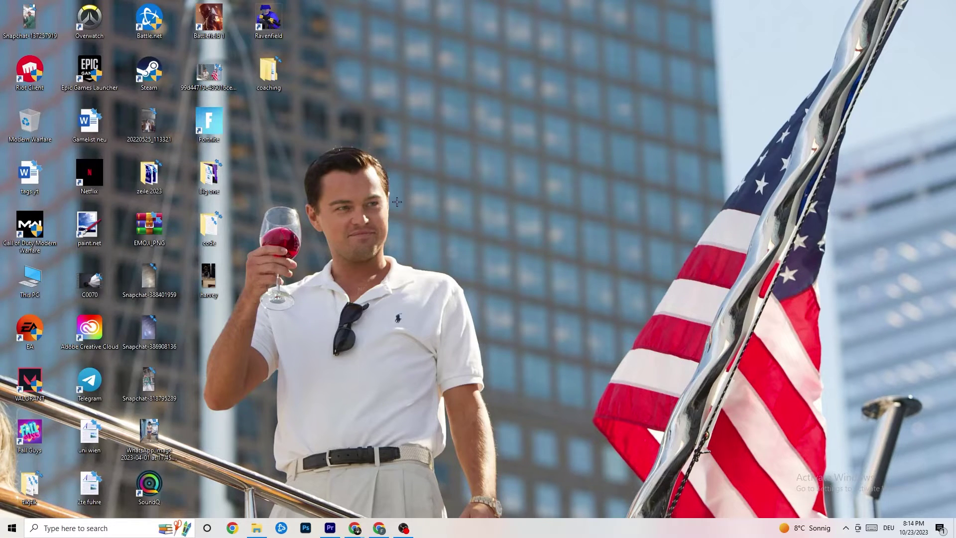
- Open NVIDIA Control Panel from the desktop, review the 3D image preview and resolution settings, then close it
right_click(428, 129)
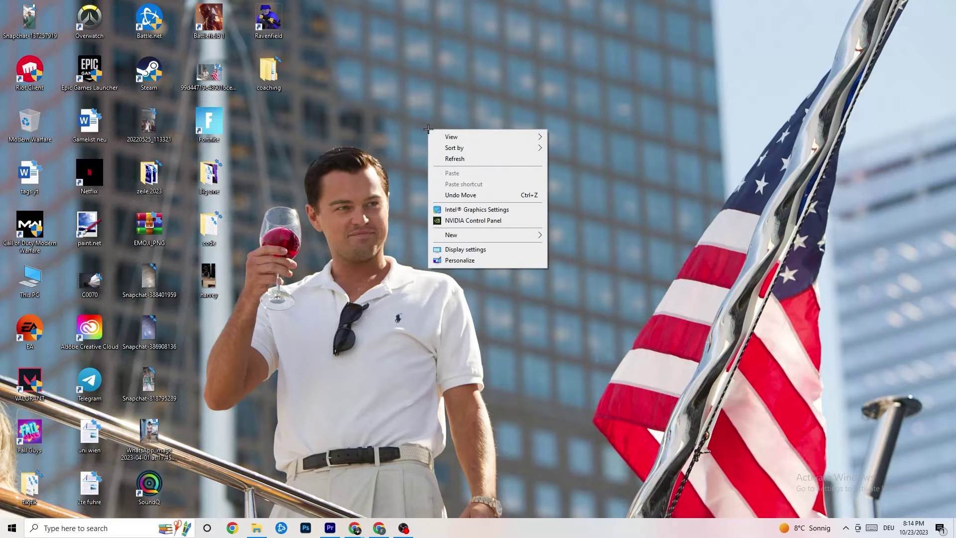
left_click(463, 221)
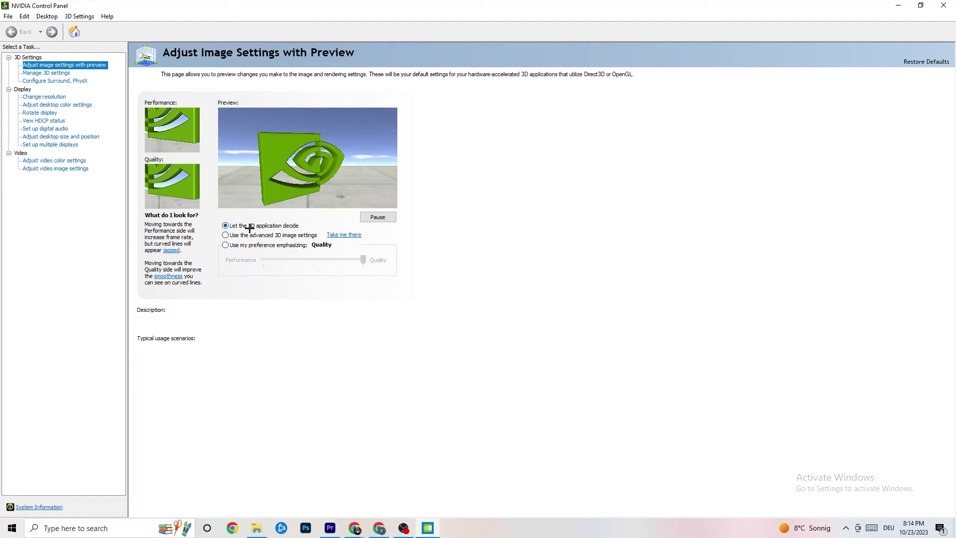
mouse_move(271, 235)
mouse_move(311, 255)
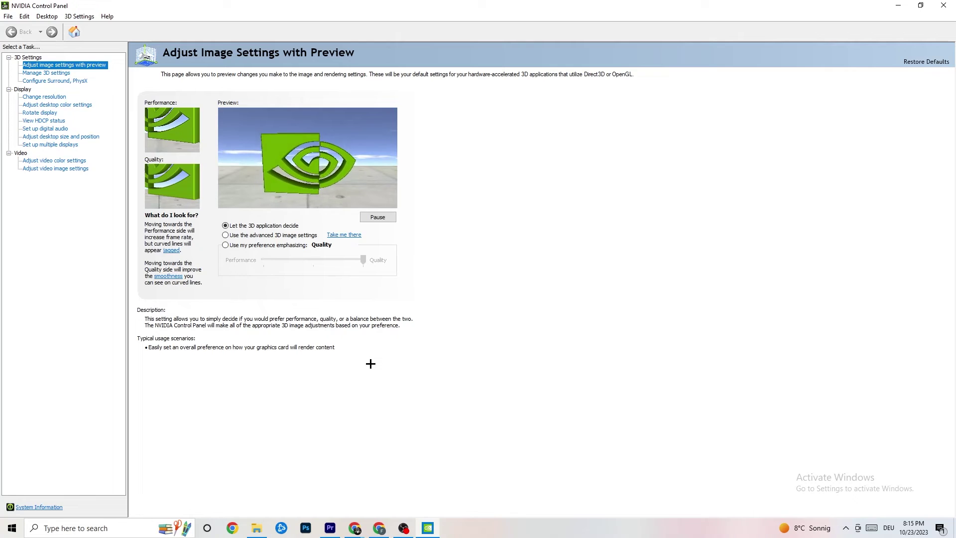
left_click(40, 97)
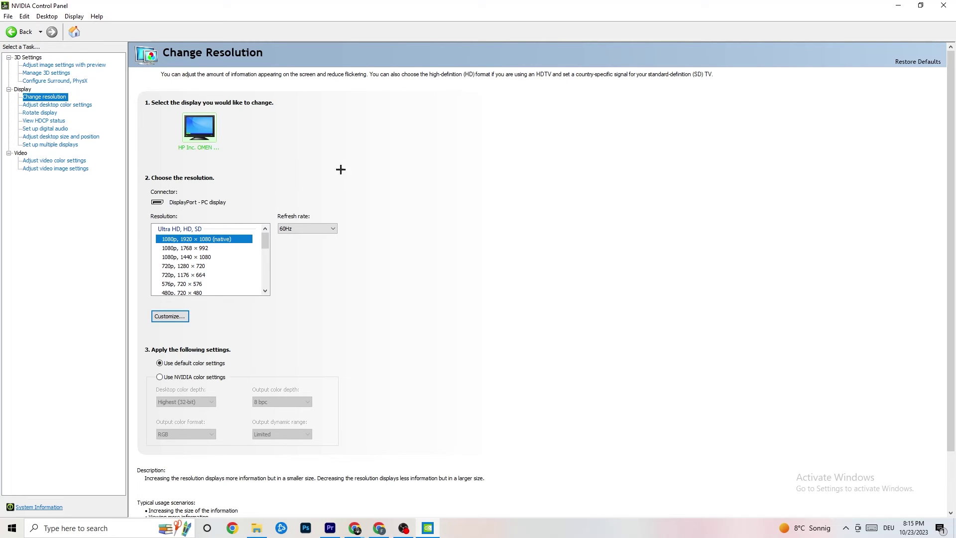
key("alt+F4")
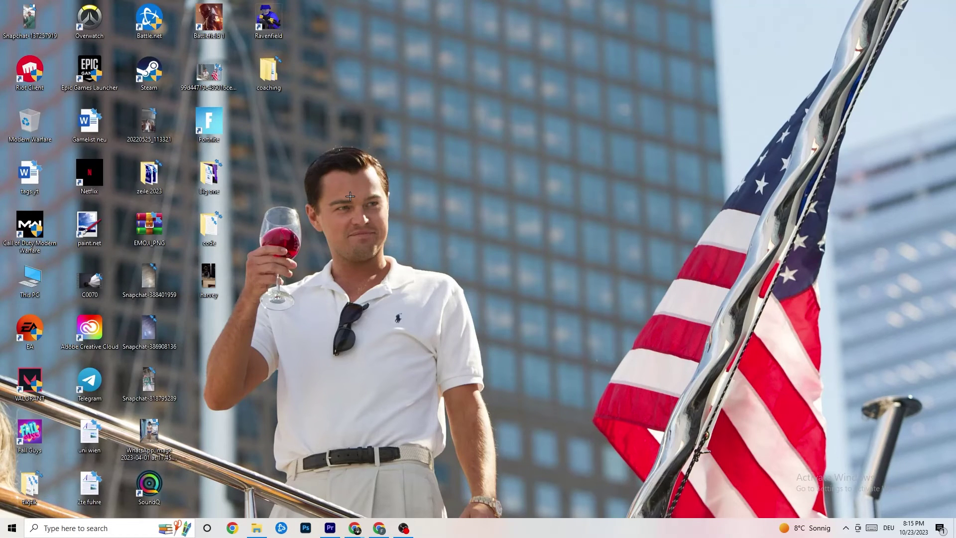
- View the computer's power options, including Restart, and dismiss them without choosing one
left_click(12, 527)
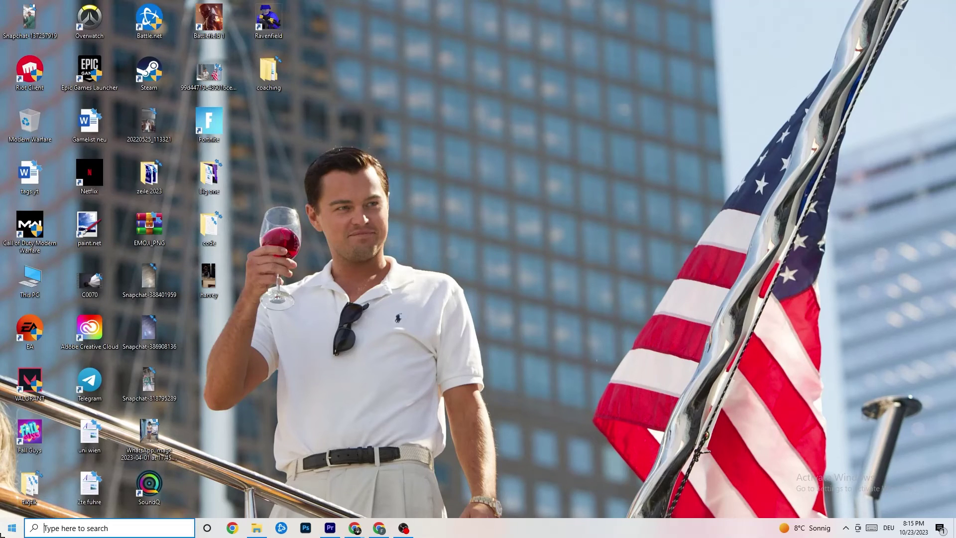
mouse_move(15, 504)
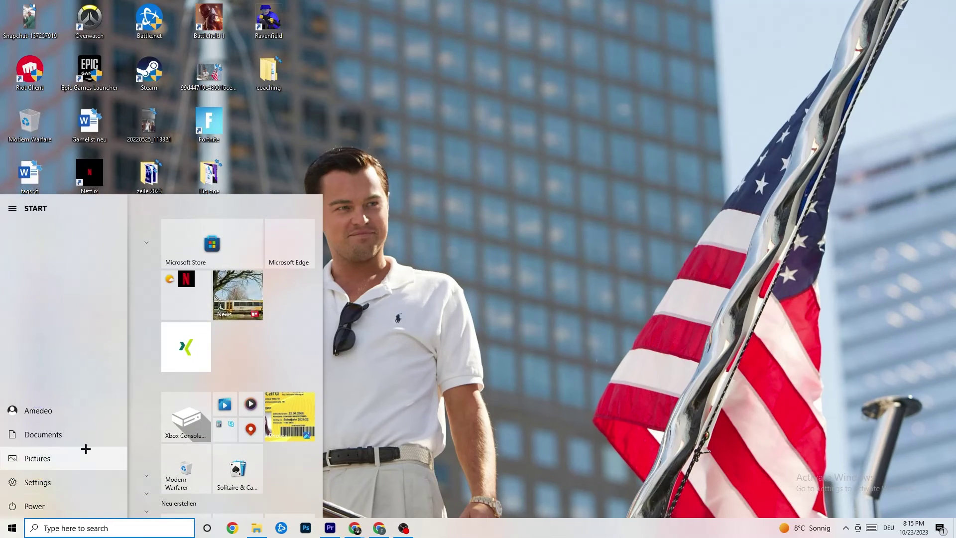
left_click(41, 505)
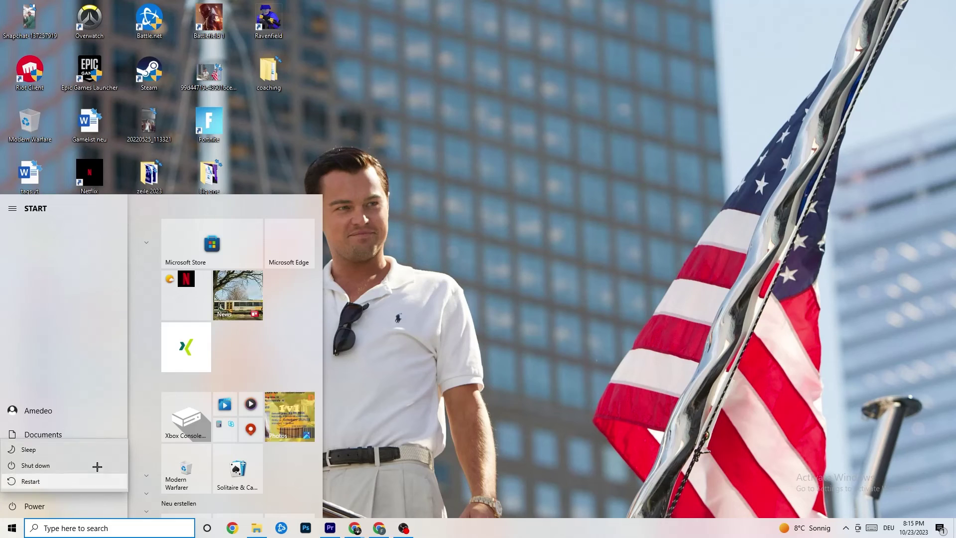
key("Escape")
key("Escape")
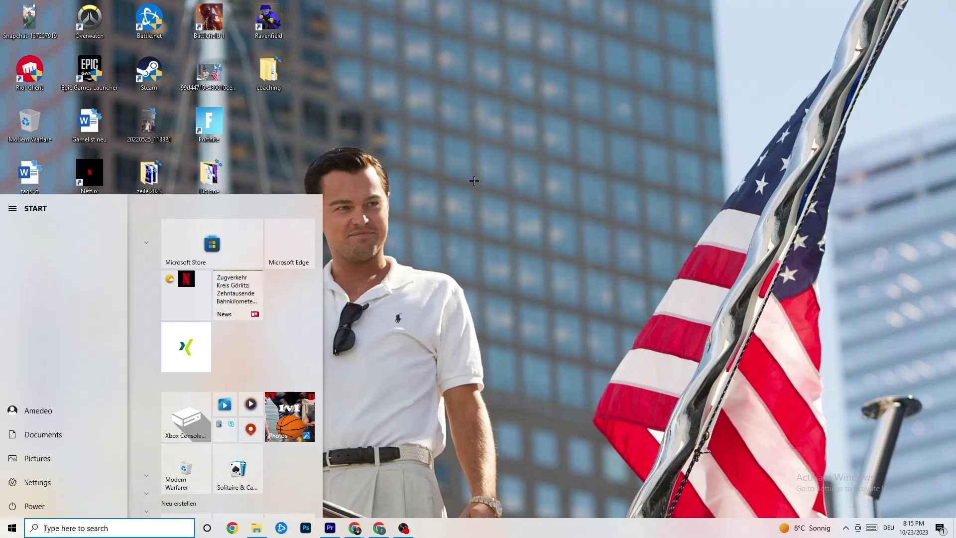